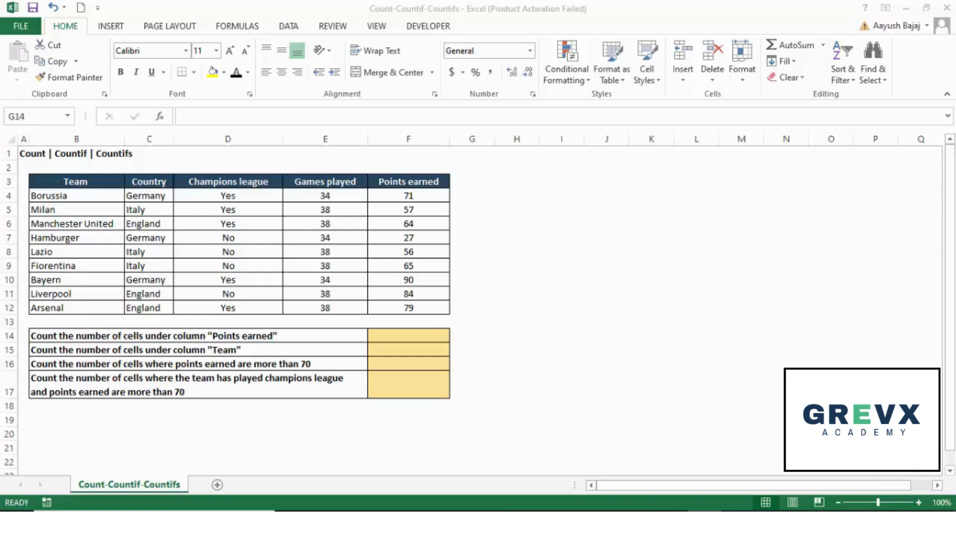
Enter =COUNT(F4:F12) in cell F14 to count the cells under the Points earned column.
click(434, 336)
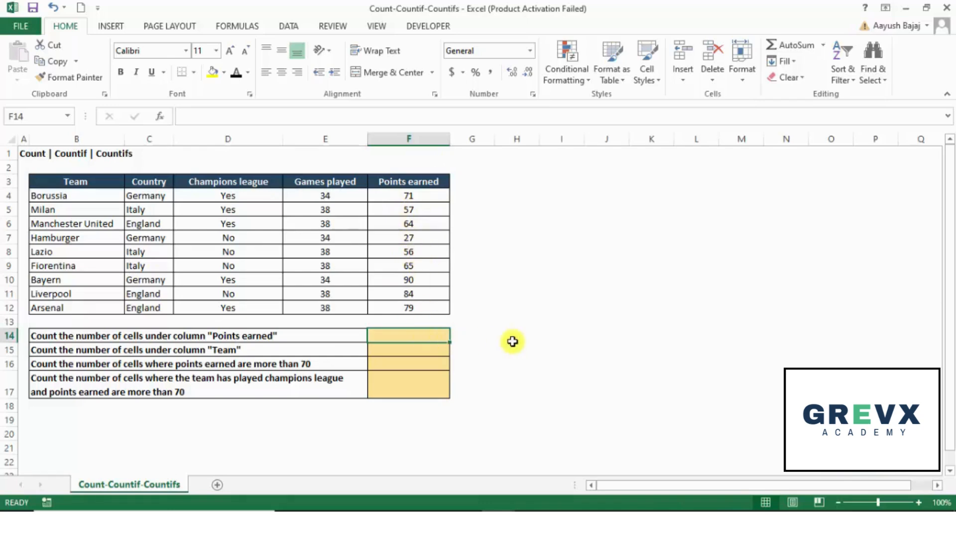
text(=count)
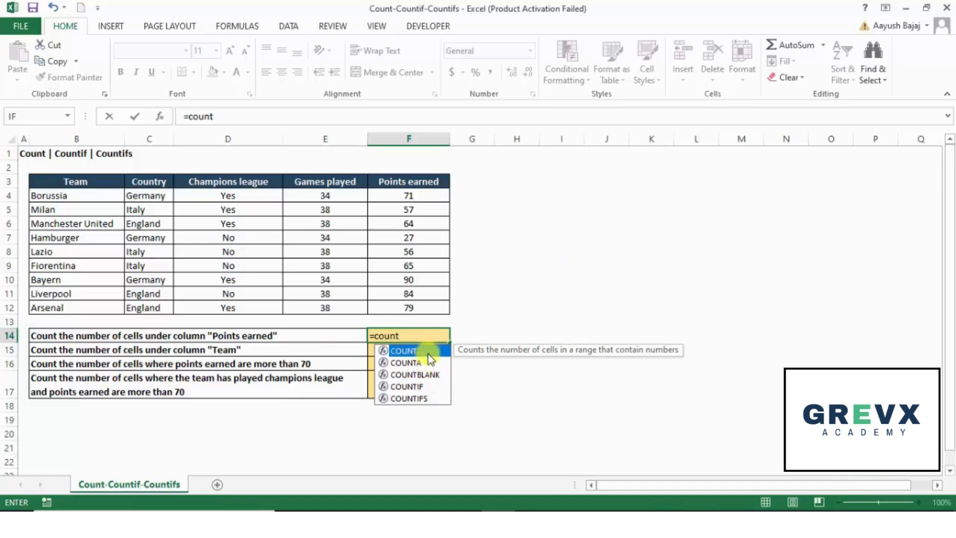
key(Tab)
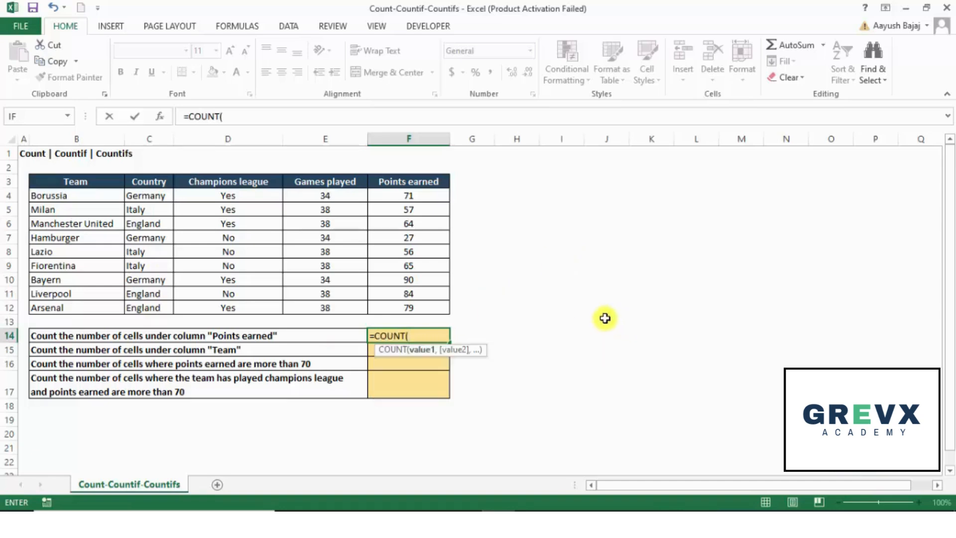
key(Up)
key(Up)
key(Up)
key(Up)
key(Up)
key(Up)
key(Up)
key(Up)
key(Up)
key(Up)
key(shift+Down)
key(shift+Down)
key(shift+Down)
key(shift+Down)
key(shift+Down)
key(shift+Down)
key(shift+Down)
key(shift+Down)
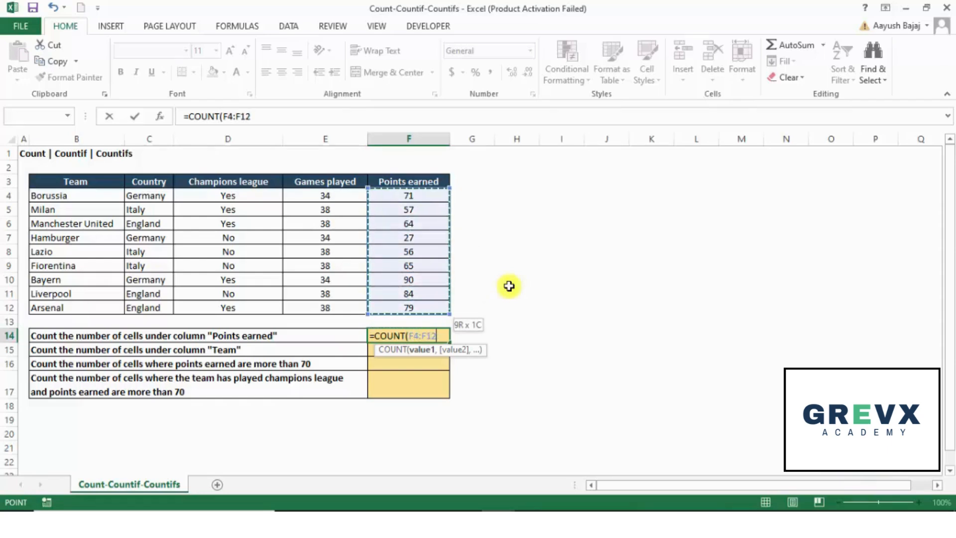
text())
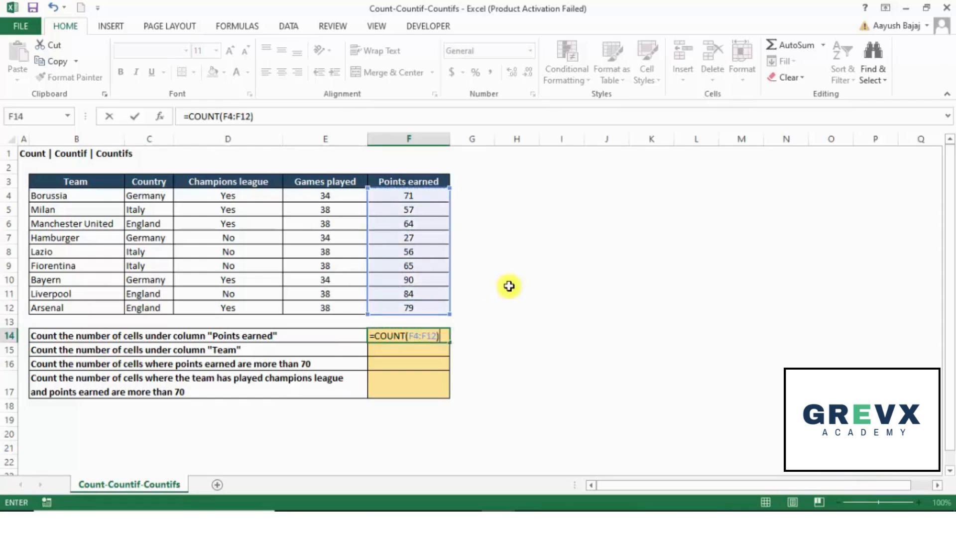
key(Return)
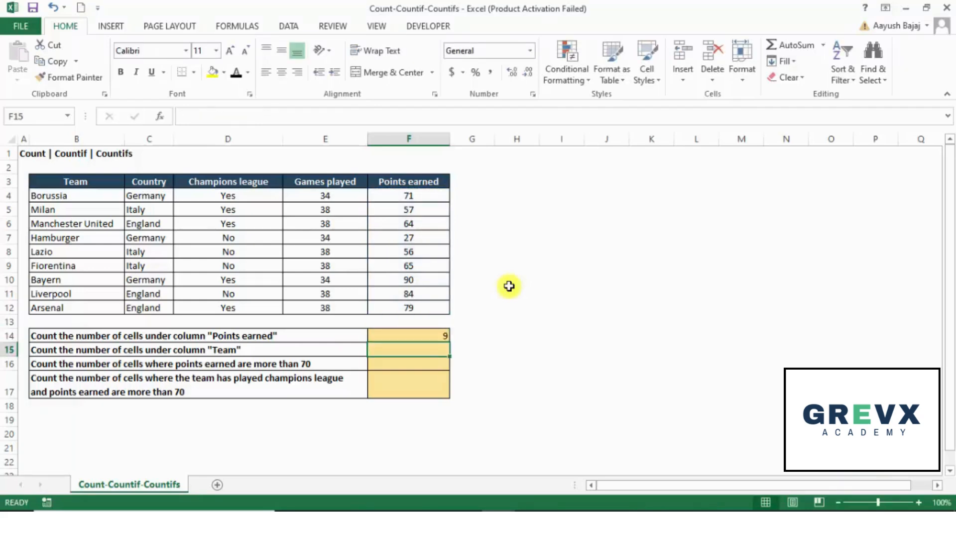
Go through the cells of the Points earned column to check them against the count in F14.
key(Up)
key(Up)
key(Up)
key(Up)
key(Up)
key(Up)
key(Up)
key(Up)
key(Up)
key(Up)
key(Up)
key(Up)
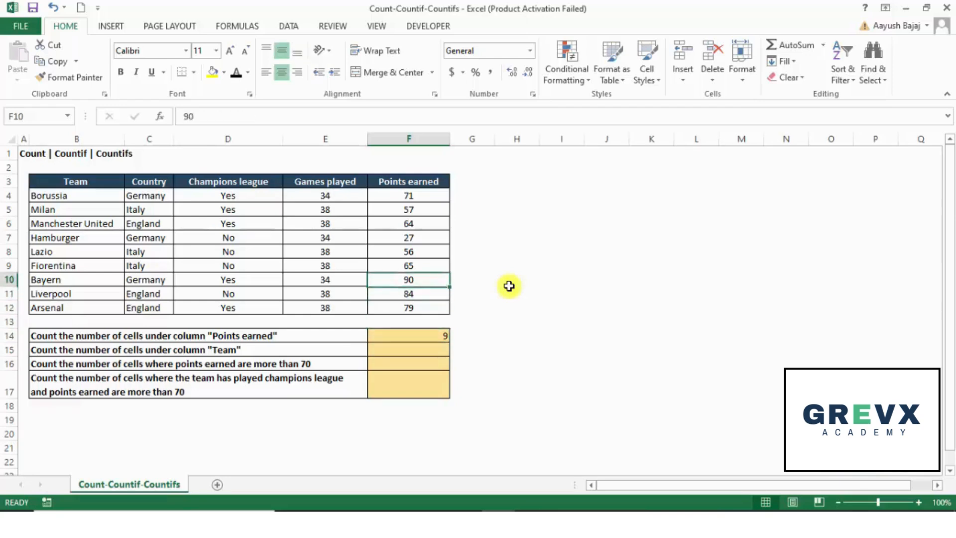
key(Down)
key(Down)
key(Down)
key(Down)
key(Down)
key(Down)
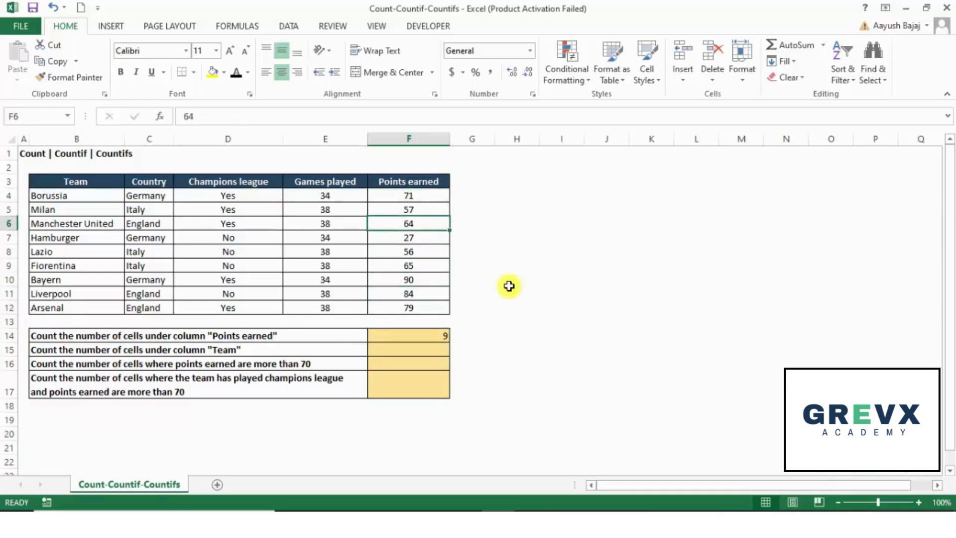
key(Down)
key(Down)
key(Down)
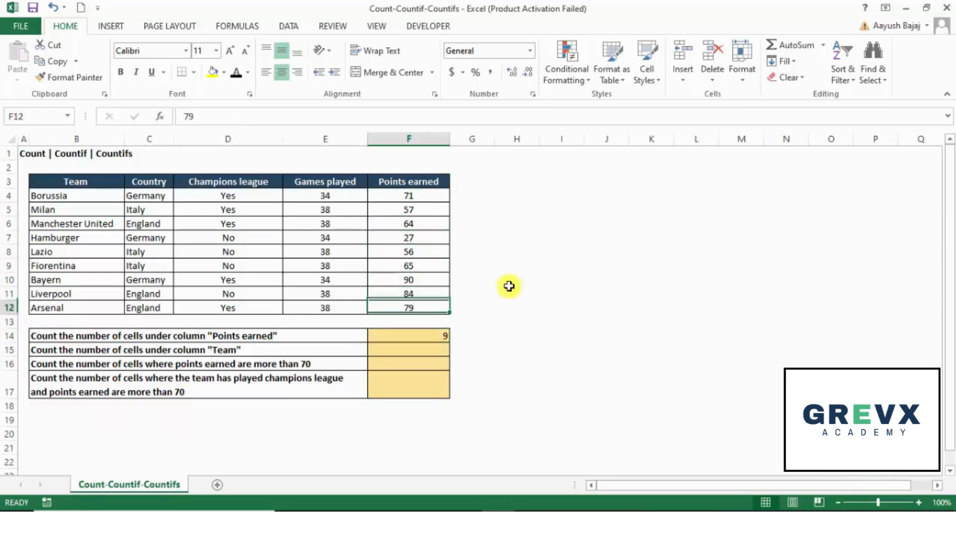
key(Down)
key(Down)
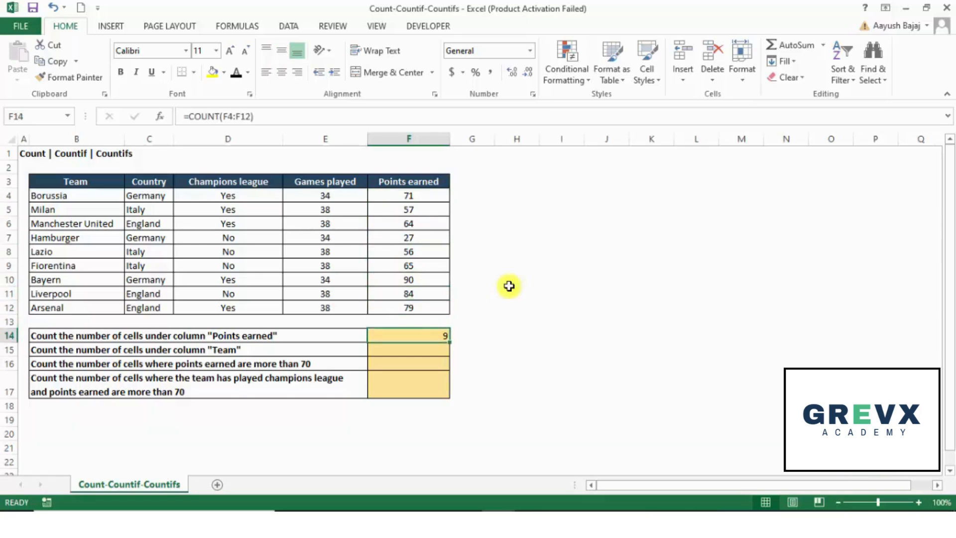
Enter =COUNTA(B4:B12) in cell F15 to count the text entries under the Team column.
key(Down)
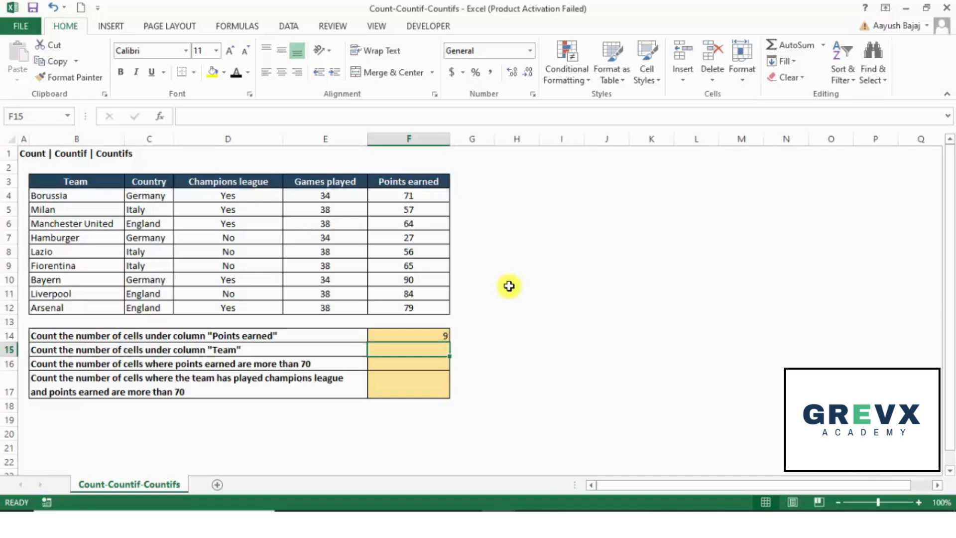
text(=count)
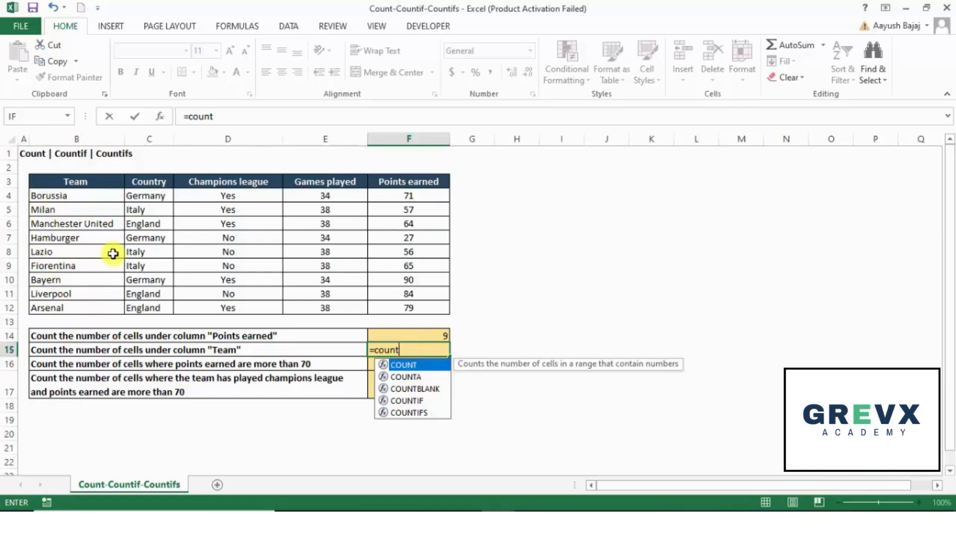
key(Down)
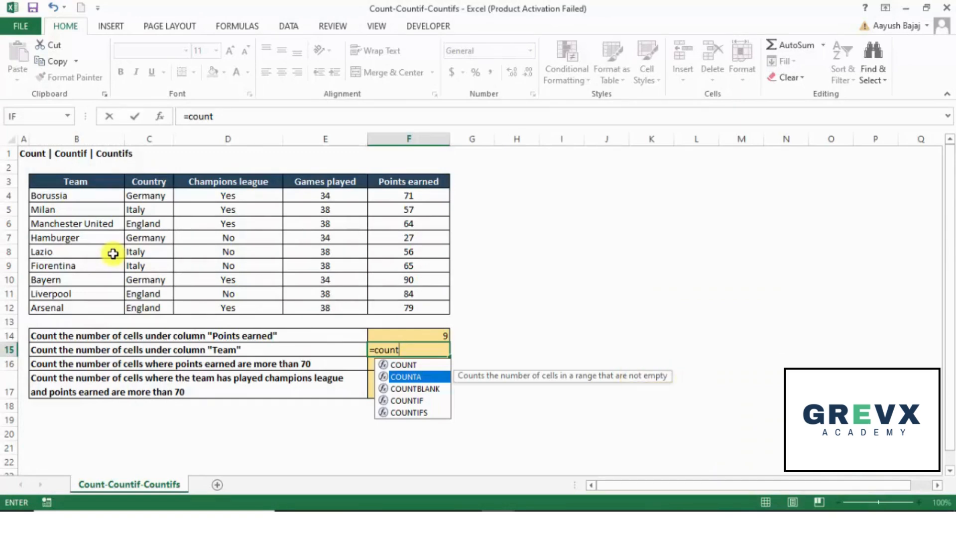
key(Tab)
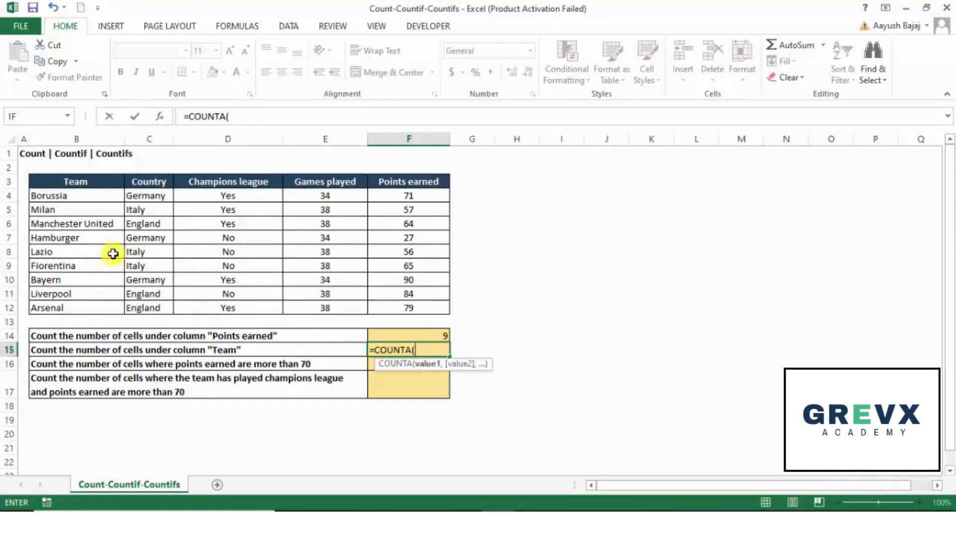
key(Up)
key(Up)
key(Up)
key(Left)
key(Left)
key(Left)
key(Left)
key(Up)
key(Up)
key(Up)
key(Up)
key(Up)
key(Up)
key(Up)
key(Up)
key(ctrl+shift+Down)
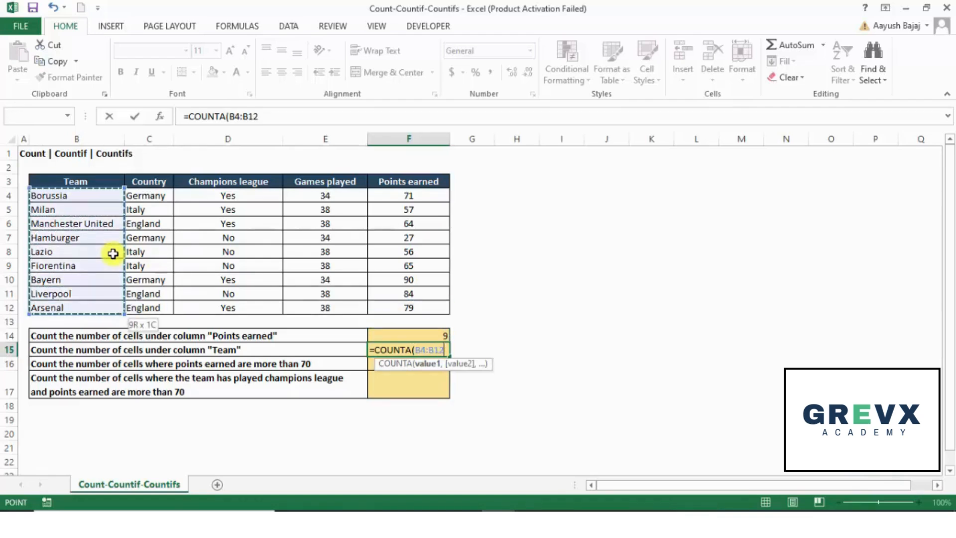
text())
key(ctrl+Return)
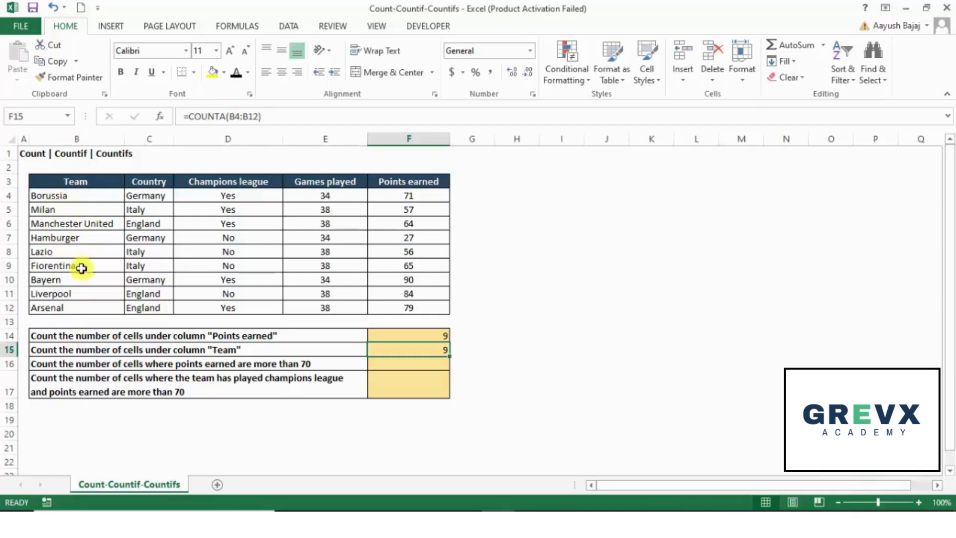
Try =COUNT(B4:B12) in cell F15 in place of the COUNTA formula for the Team column.
key(F2)
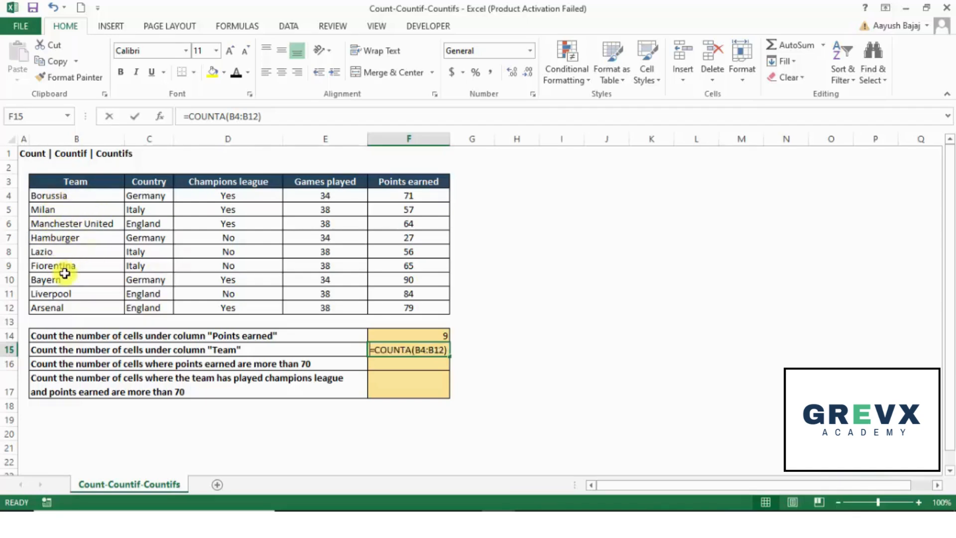
key(BackSpace)
key(BackSpace)
key(BackSpace)
key(BackSpace)
key(BackSpace)
key(BackSpace)
key(BackSpace)
key(BackSpace)
key(BackSpace)
key(BackSpace)
key(BackSpace)
key(BackSpace)
key(BackSpace)
key(BackSpace)
key(BackSpace)
text(=count)
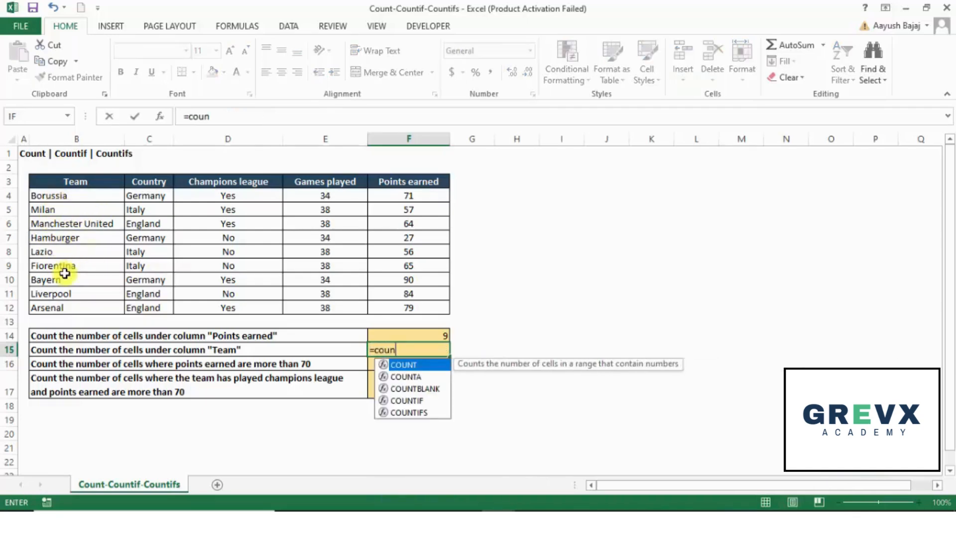
key(Tab)
key(Left)
key(Left)
key(Left)
key(Left)
key(Left)
key(Up)
key(Up)
key(Up)
key(Right)
key(shift+Up)
key(shift+Up)
key(shift+Up)
key(shift+Up)
key(shift+Up)
key(shift+Up)
key(shift+Up)
key(shift+Up)
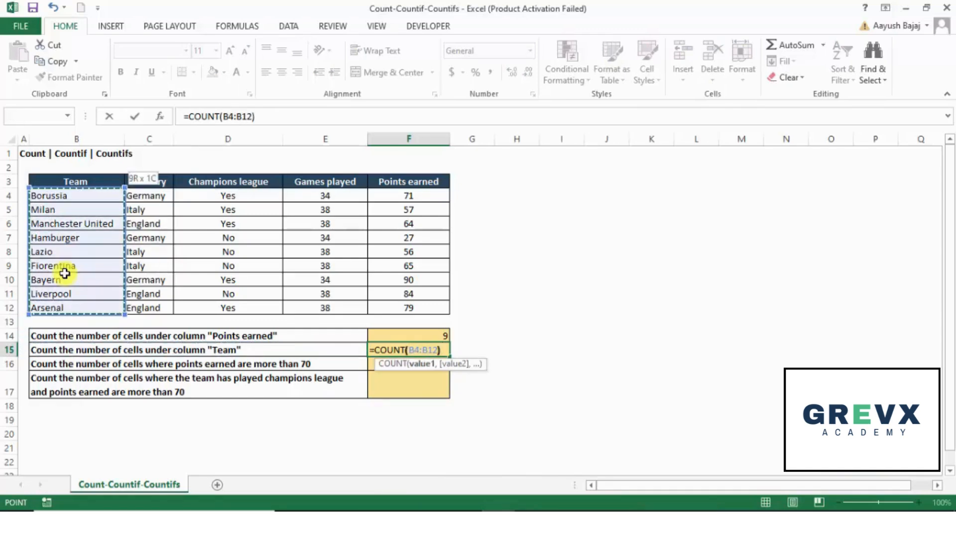
key(ctrl+Return)
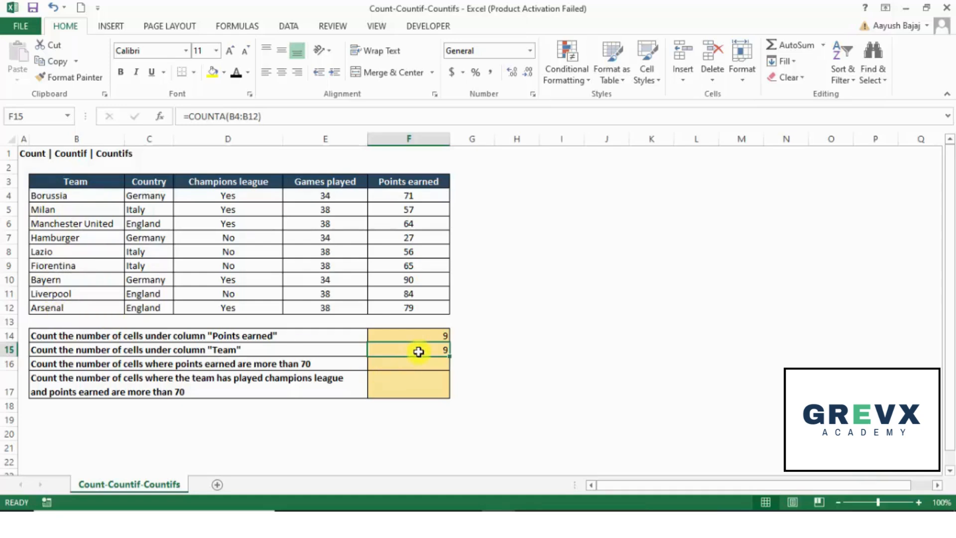
double_click(418, 351)
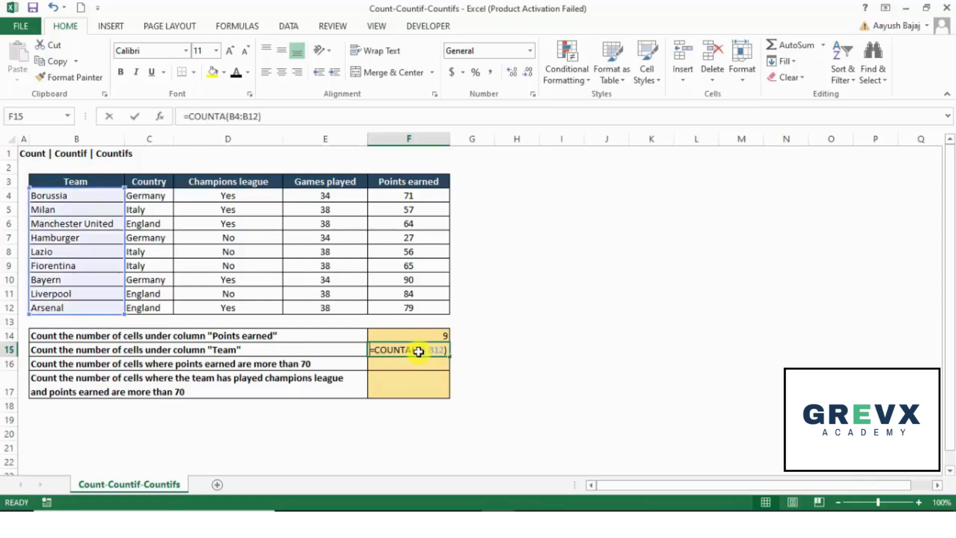
key(Escape)
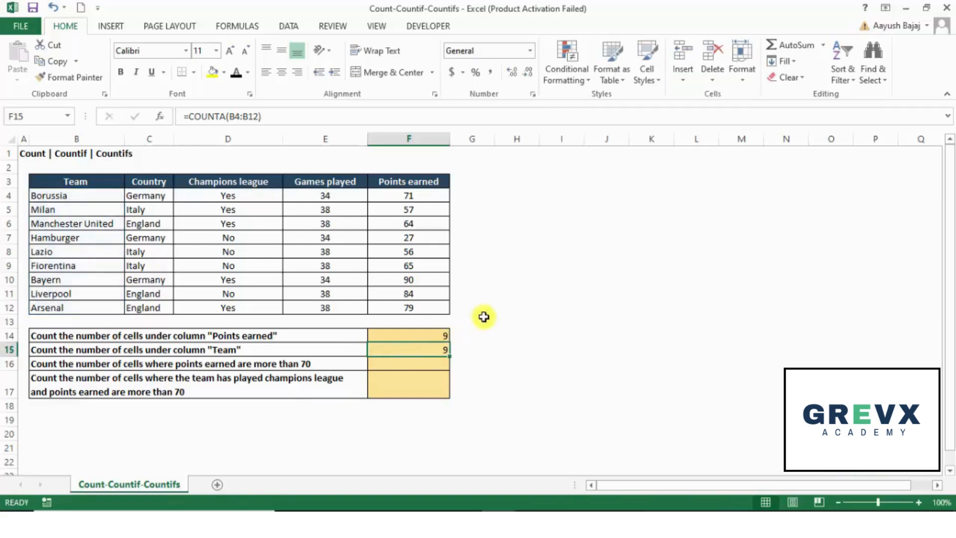
Write the function names "Count" in cell J5 and "Counta" in cell J6 beside the table.
click(622, 214)
text(Count)
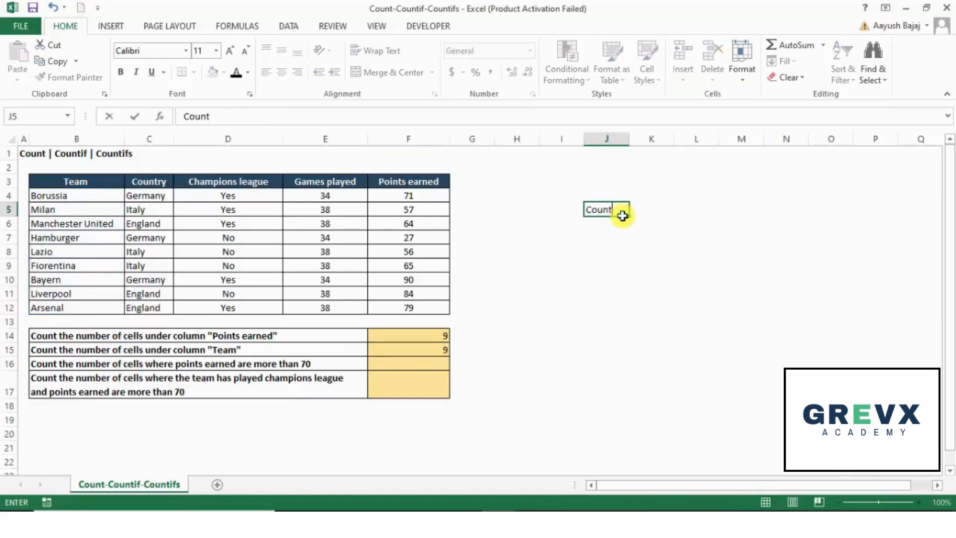
key(Return)
text(Counta)
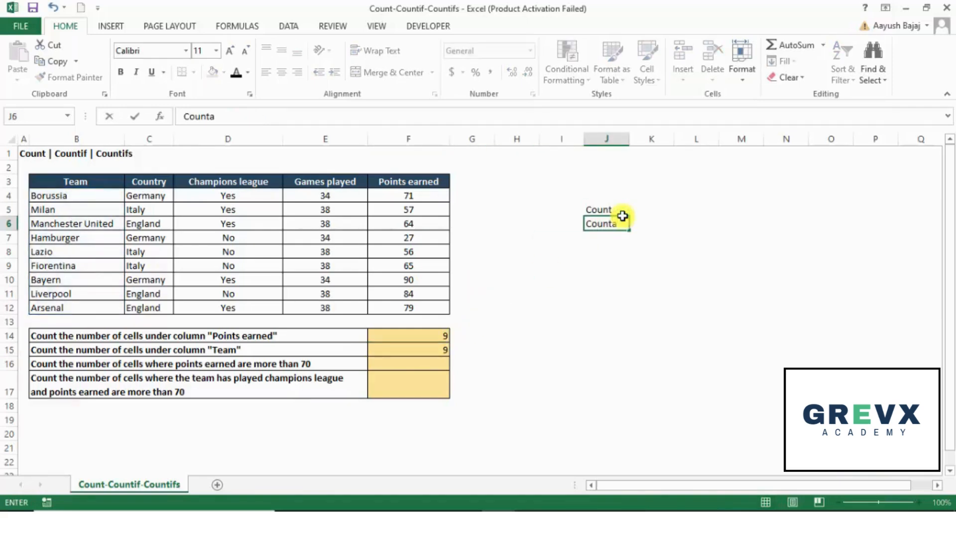
key(Return)
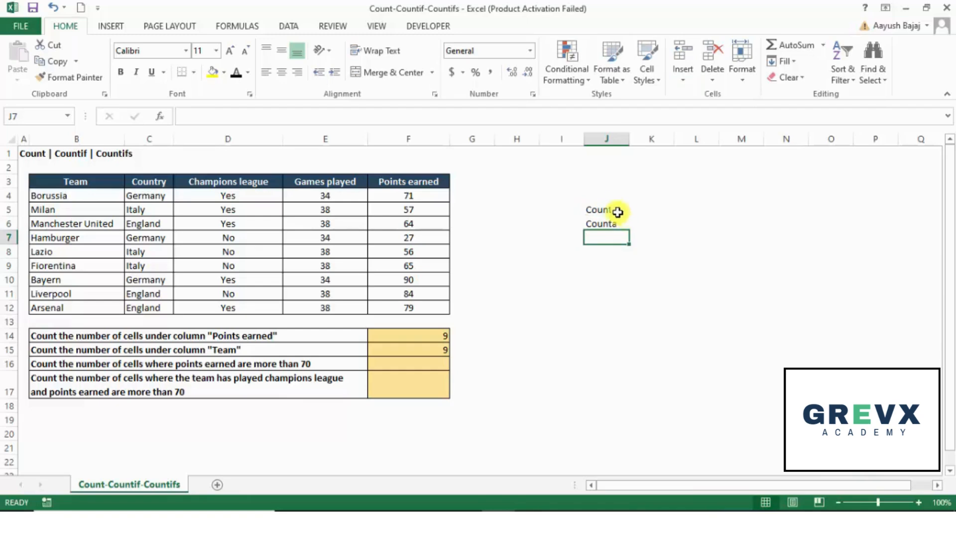
Clear the function-name notes from cells J5 and J6.
click(655, 212)
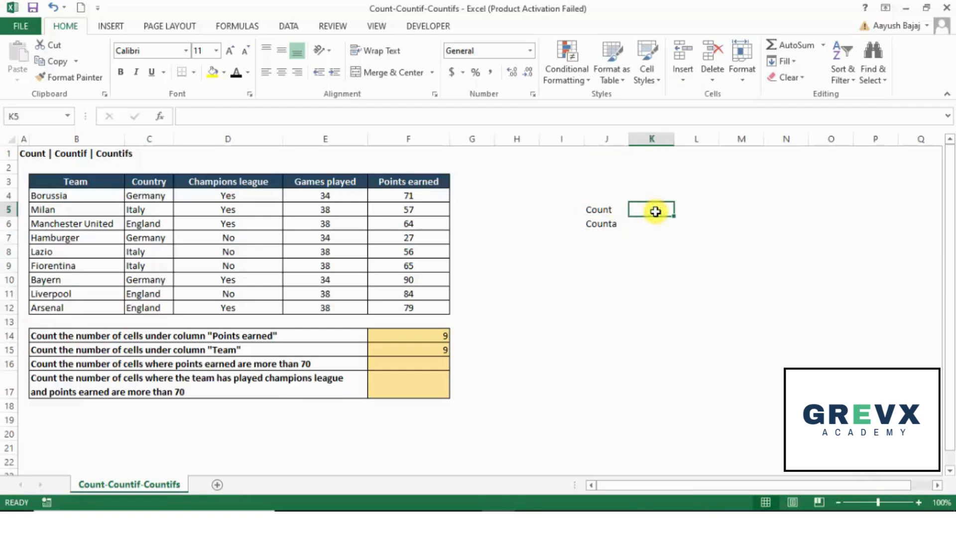
key(Down)
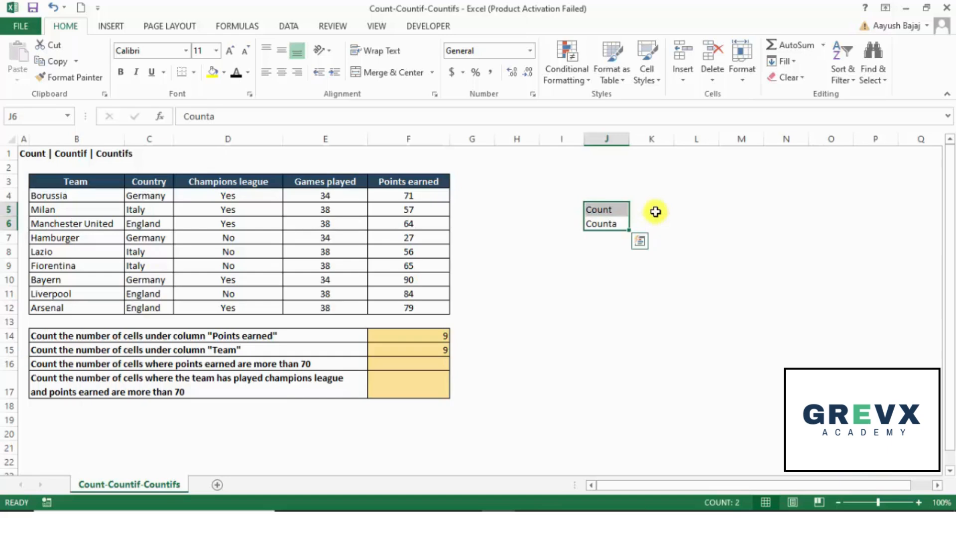
key(Delete)
Enter =COUNTIF(F4:F12,">70") in cell F16 to count the teams with more than 70 points.
key(Left)
key(Left)
key(Down)
key(Down)
key(Down)
key(Down)
key(Down)
key(Down)
key(Down)
key(Down)
key(Down)
key(Down)
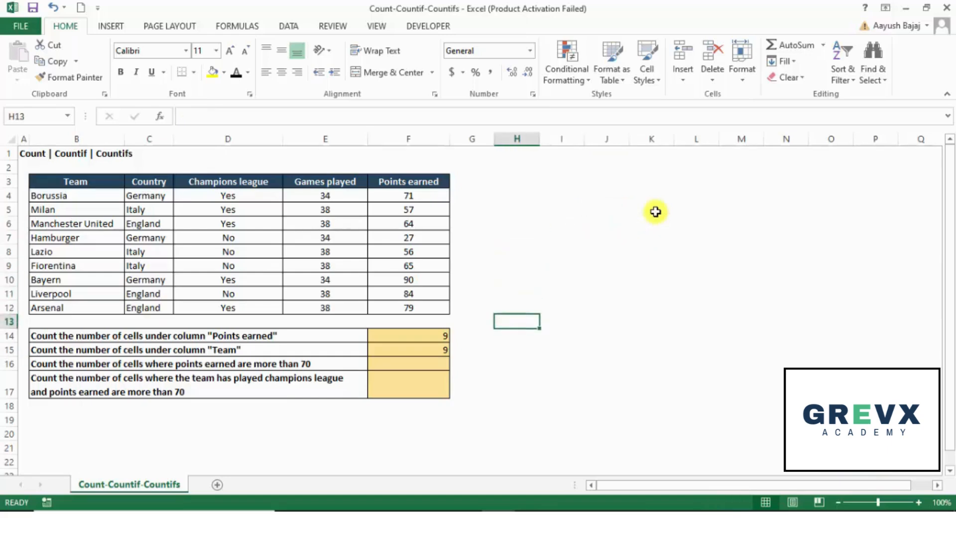
key(Left)
key(Left)
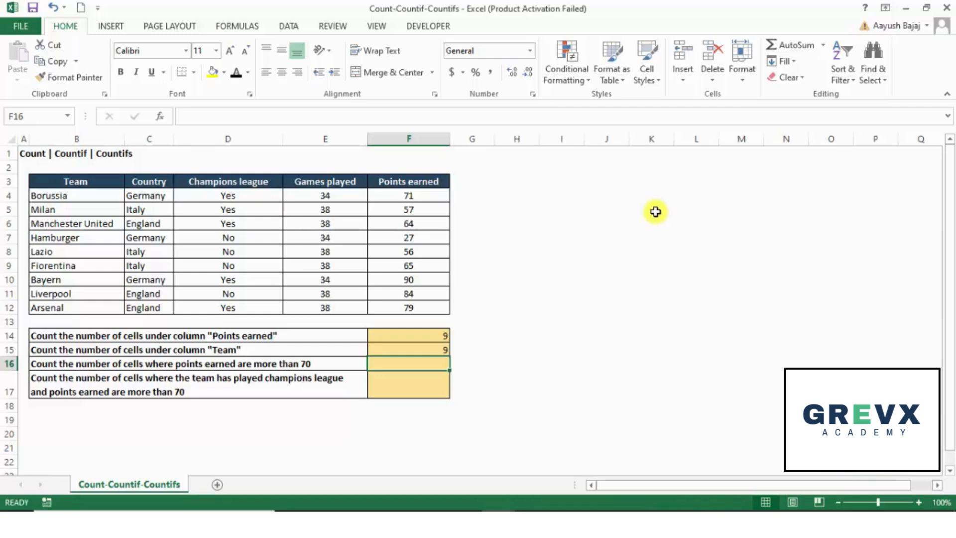
text(=countif)
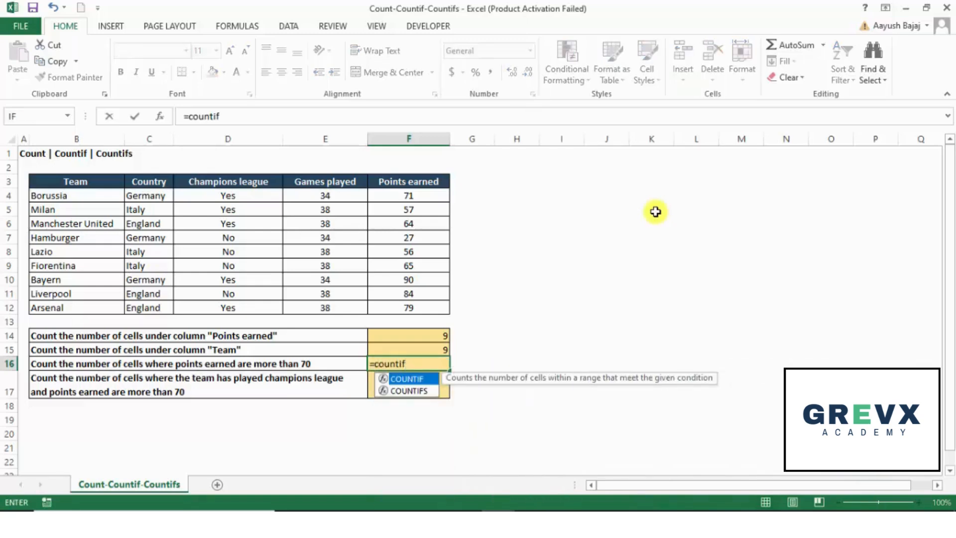
key(Tab)
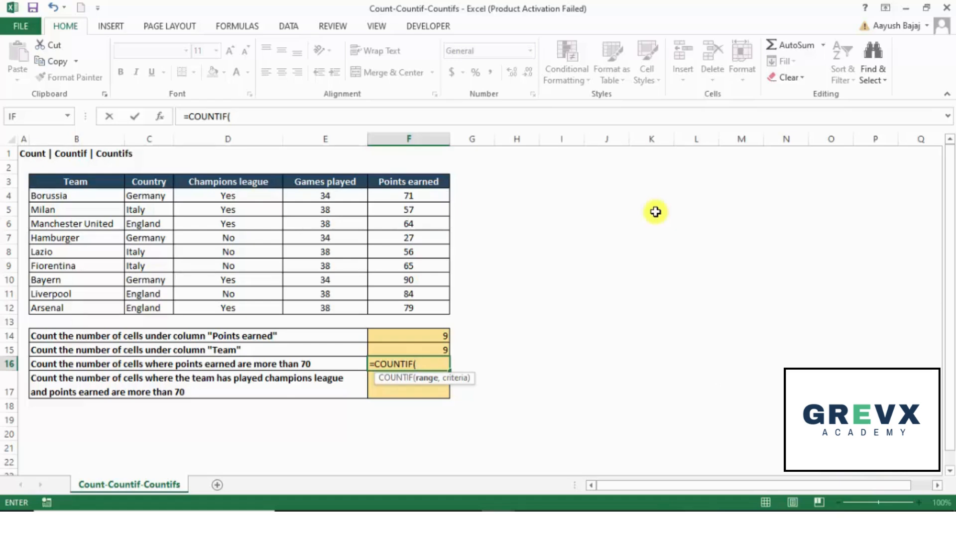
click(418, 197)
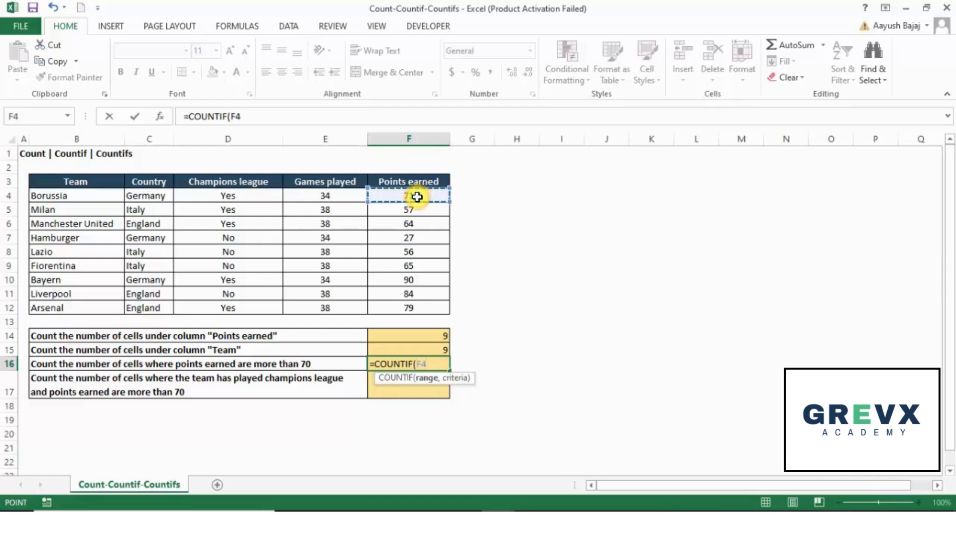
key(shift+Down)
key(shift+Down)
key(shift+Down)
key(shift+Down)
key(shift+Down)
key(shift+Down)
key(shift+Down)
key(shift+Down)
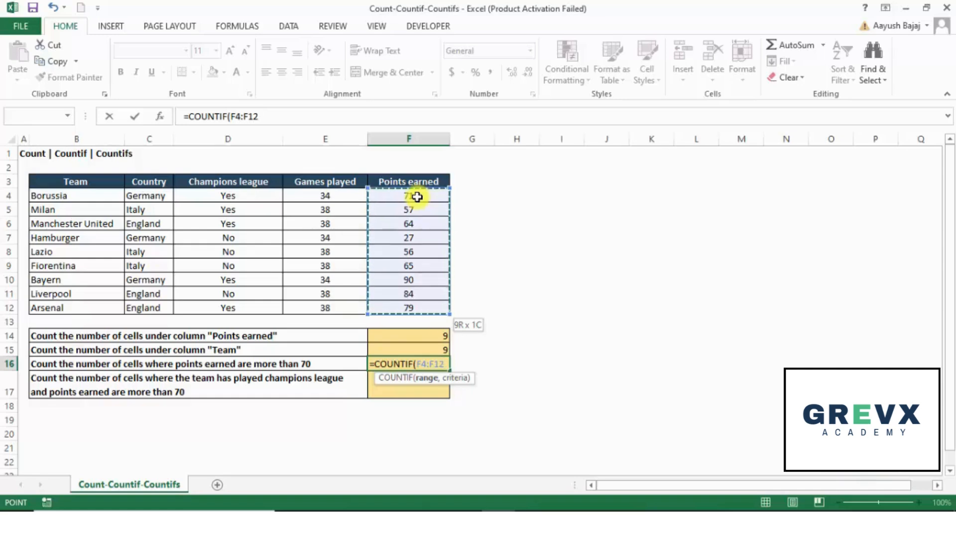
text(,)
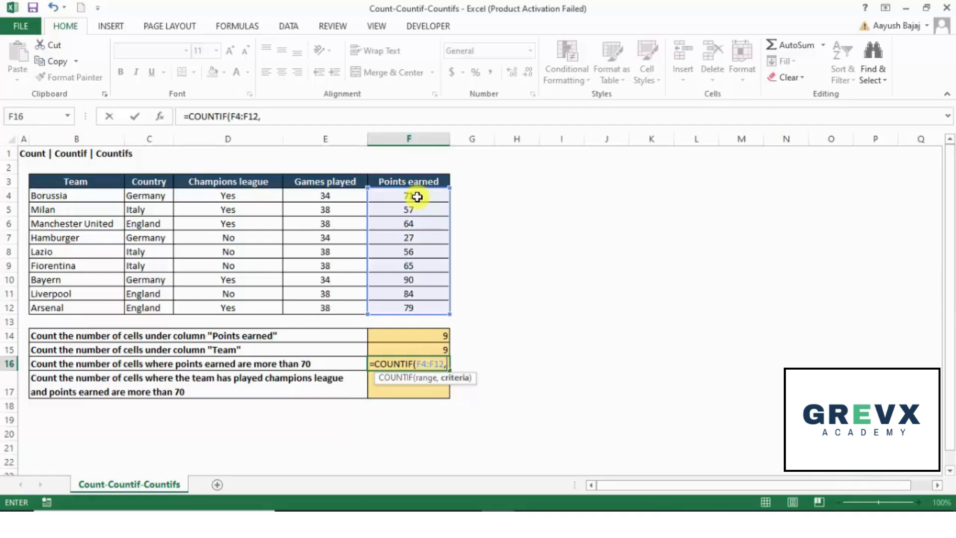
text(")
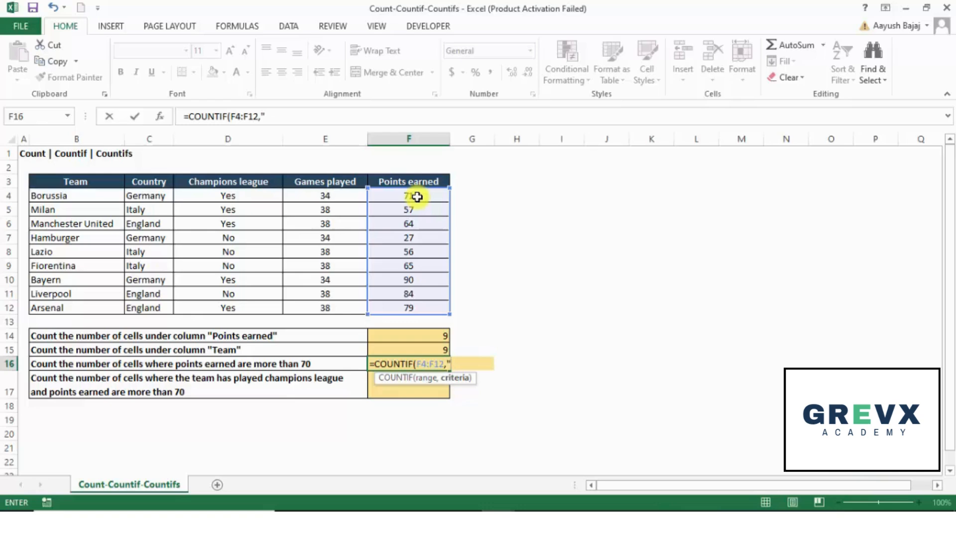
text(>70"))
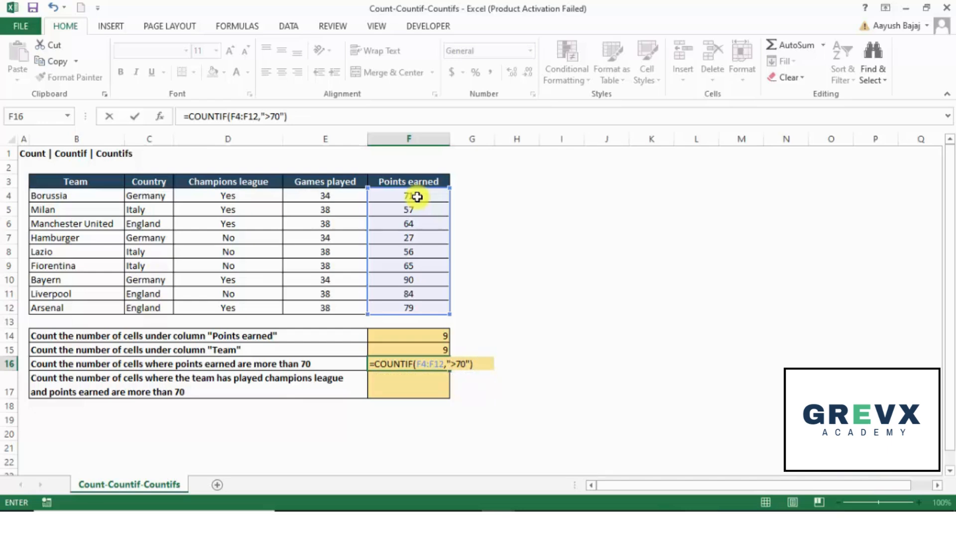
key(Return)
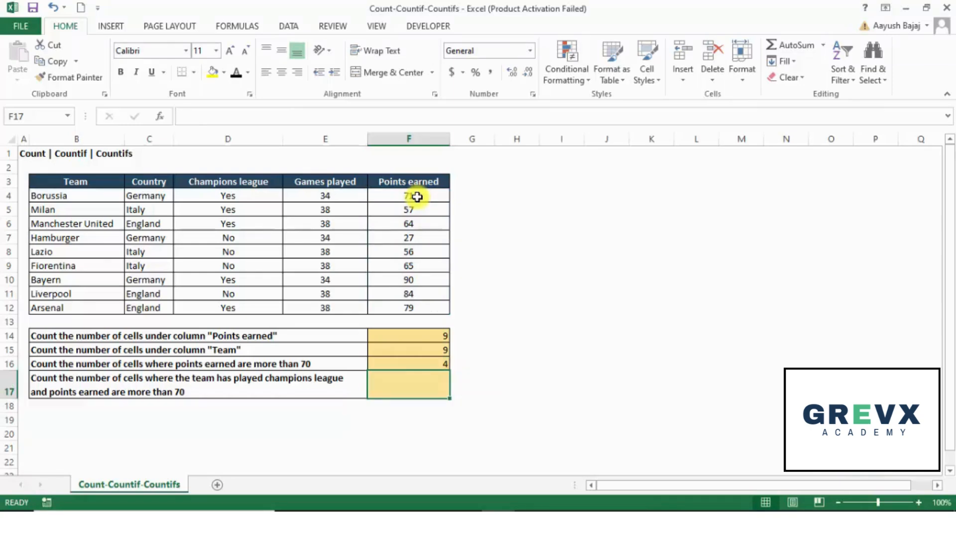
Select the points cells F4, F10, F11 and F12 together to check which values exceed 70.
click(418, 196)
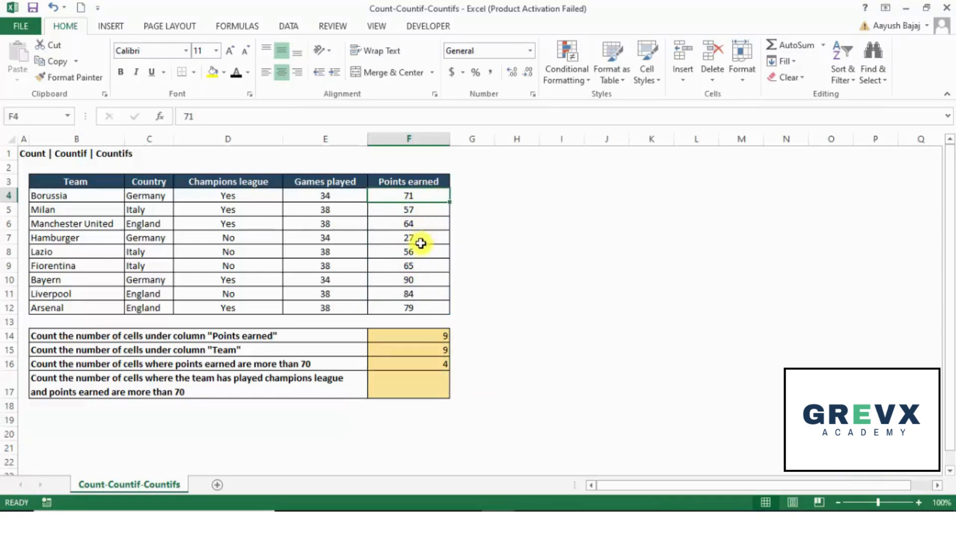
ctrl+click(420, 280)
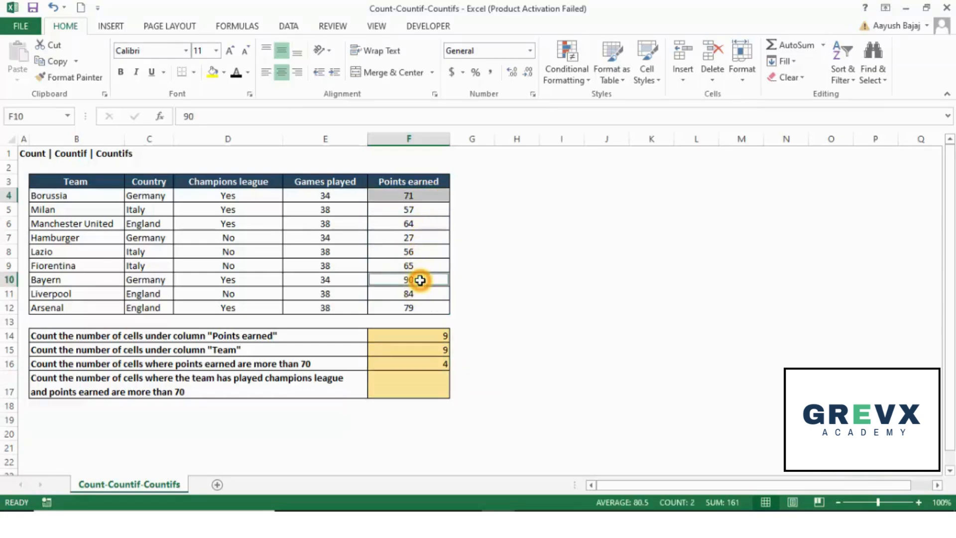
ctrl+click(420, 294)
ctrl+click(419, 309)
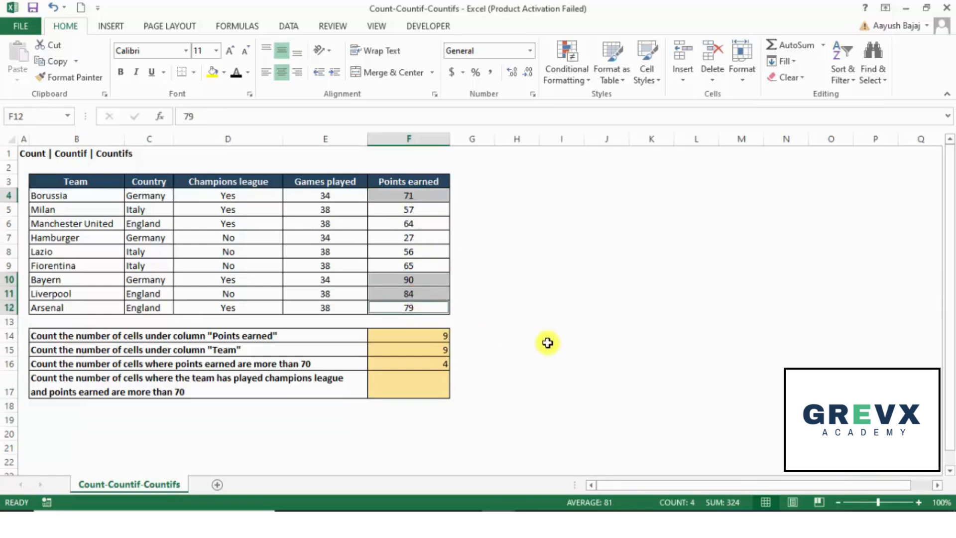
Clear cell F16 and re-enter =COUNTIF(F4:F12,">70") to count the points values above 70.
click(443, 365)
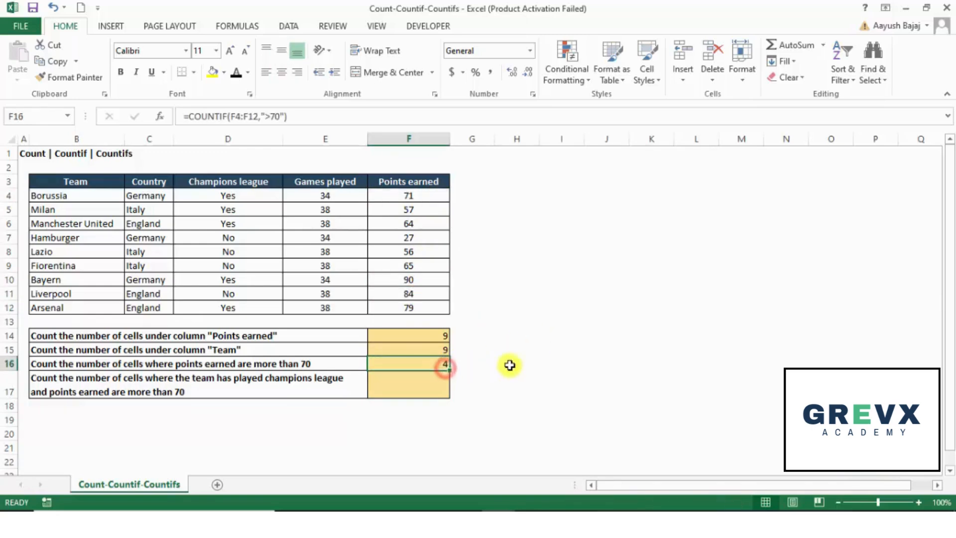
key(Delete)
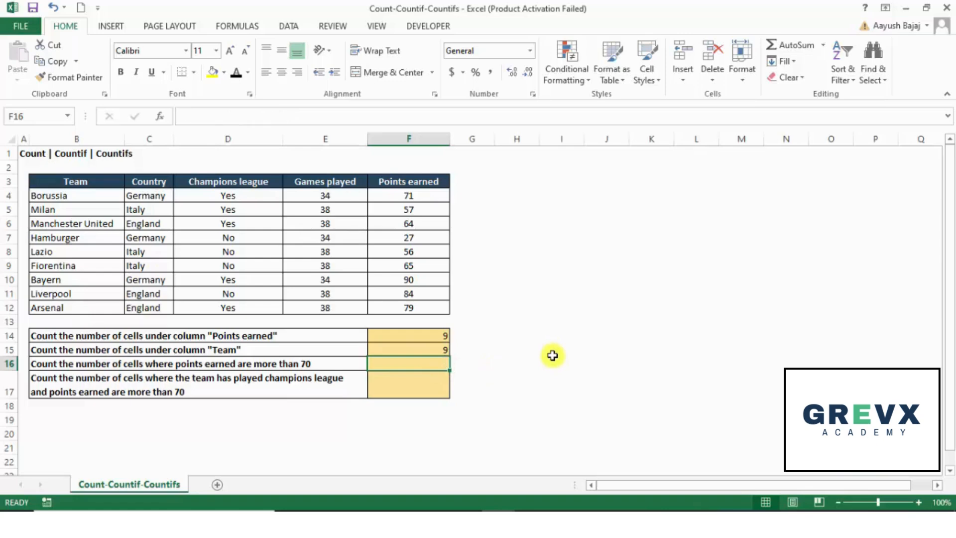
text(=)
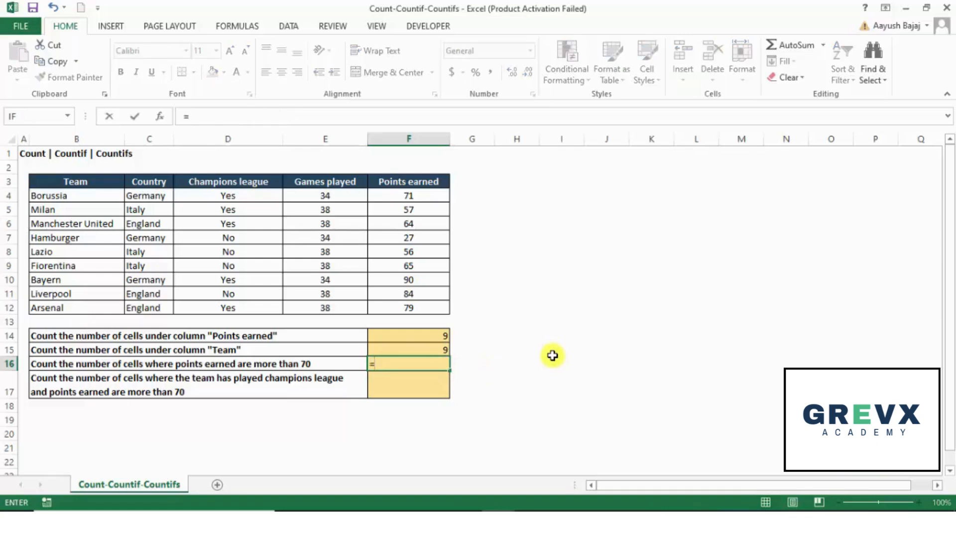
text(countif)
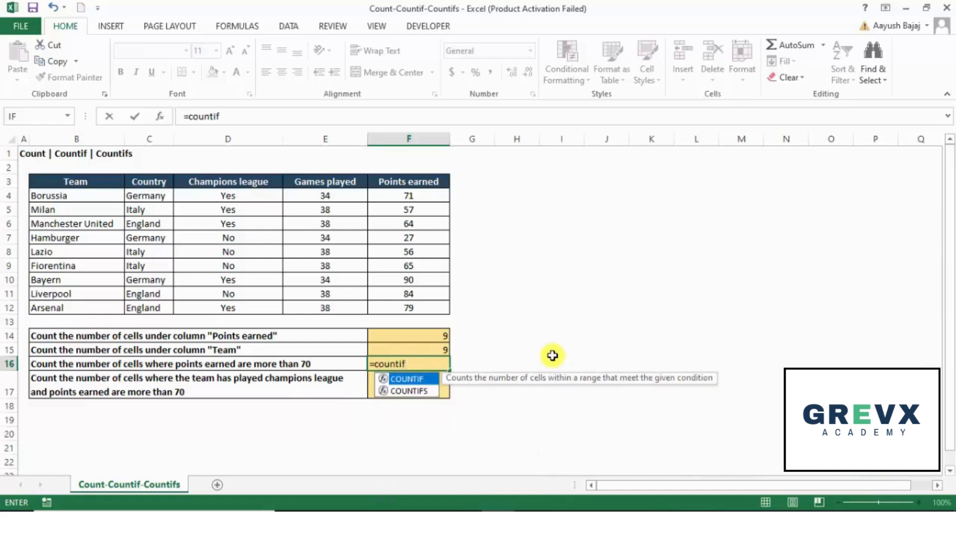
key(Tab)
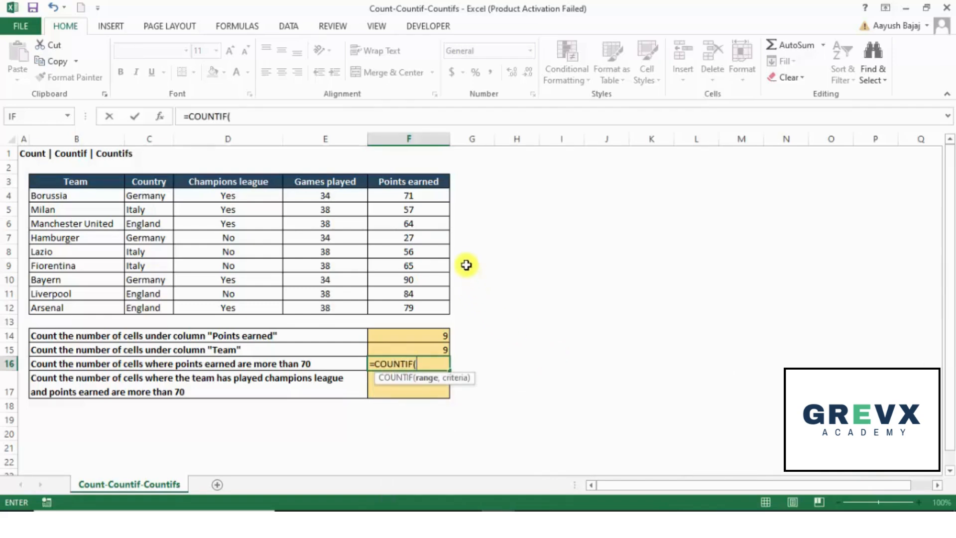
key(Up)
key(Up)
key(Up)
key(Up)
key(Up)
key(Up)
key(Up)
key(Up)
key(Up)
key(Up)
key(Up)
key(Up)
key(ctrl+shift+Down)
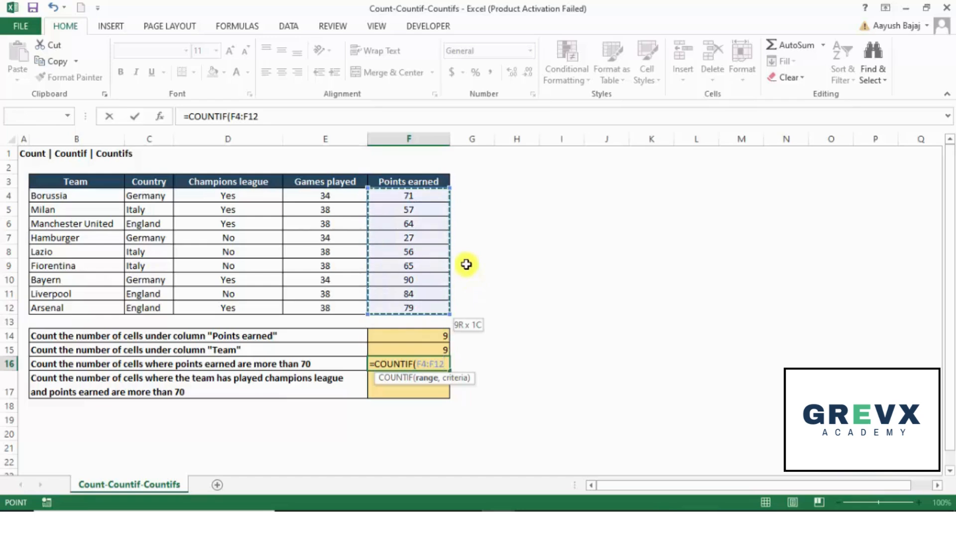
text(,)
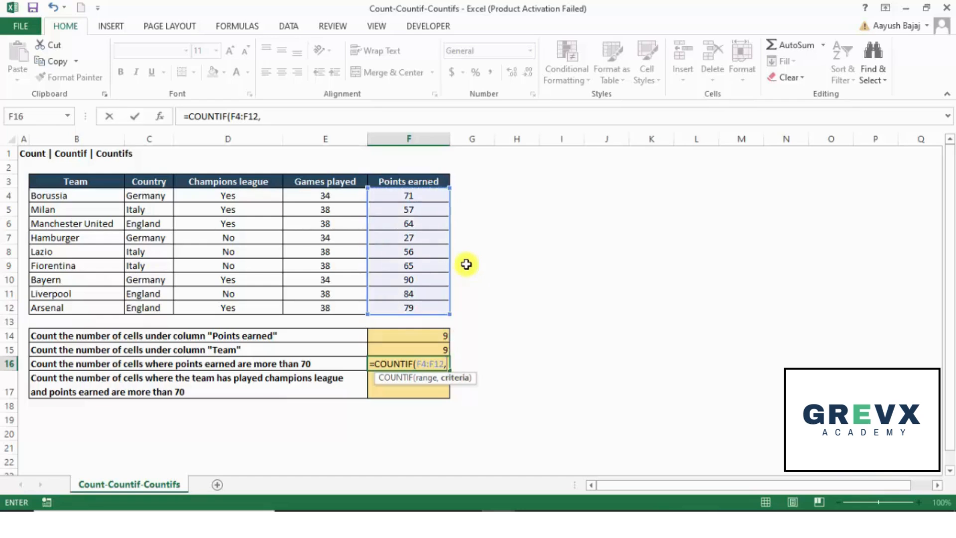
text(")
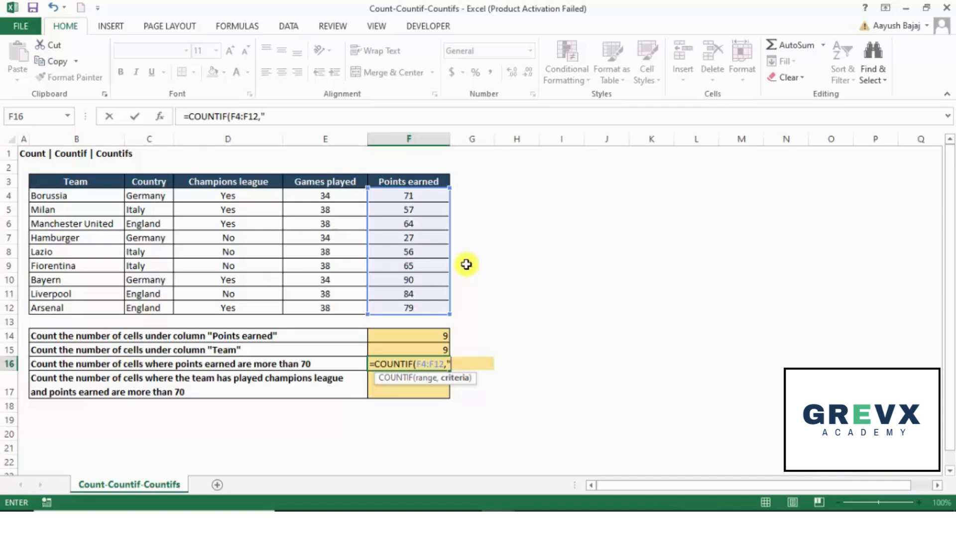
text(>70"))
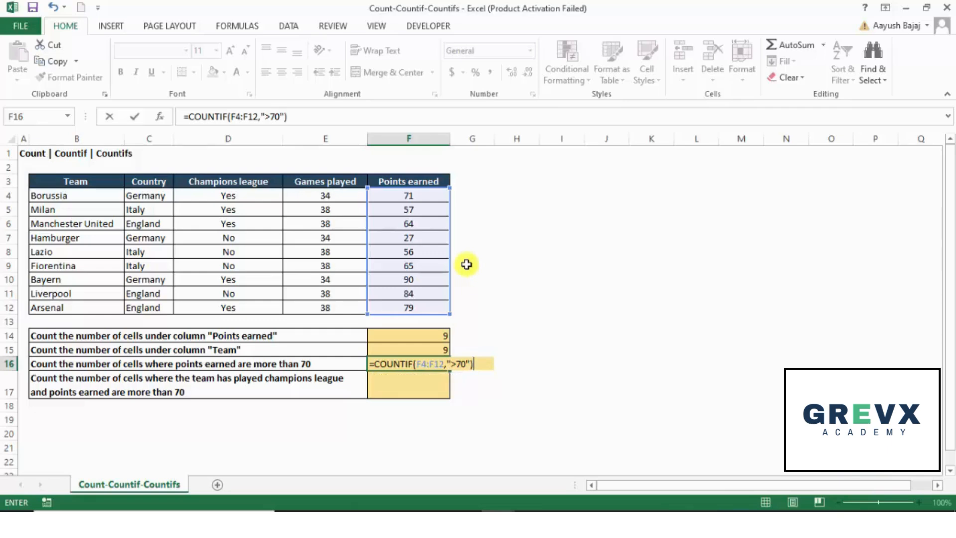
key(Return)
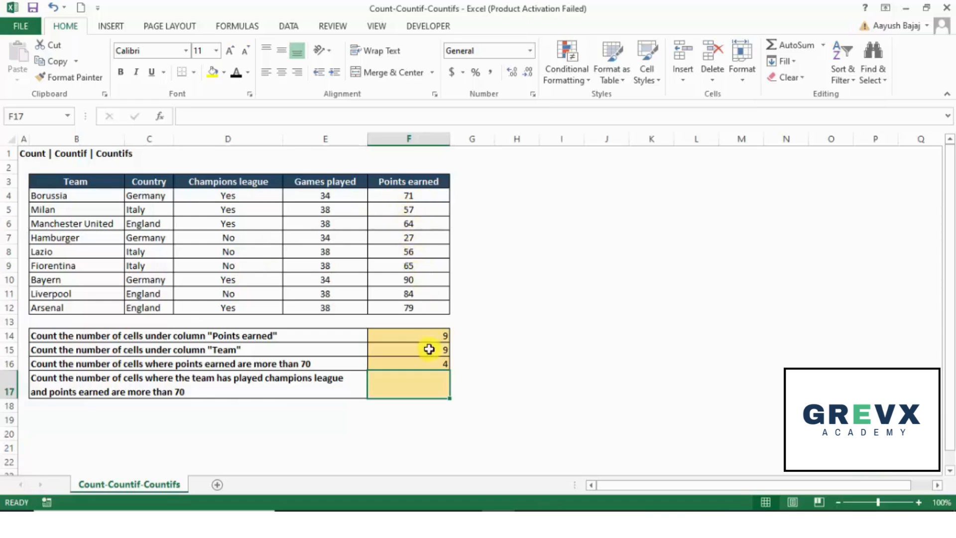
Enter =COUNTIFS(D4:D12,"Yes",F4:F12,">70") in cell F17 to count Champions League teams with more than 70 points.
text(=coy)
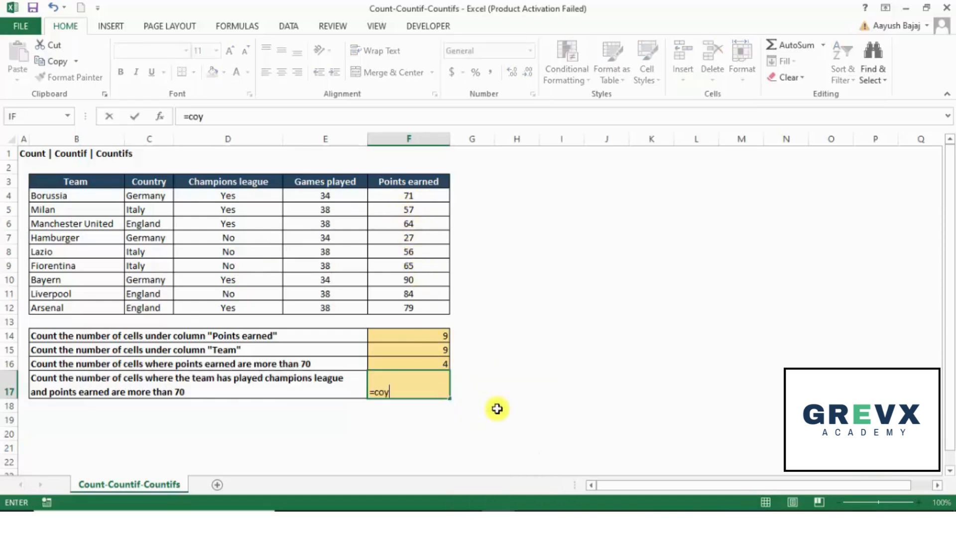
key(BackSpace)
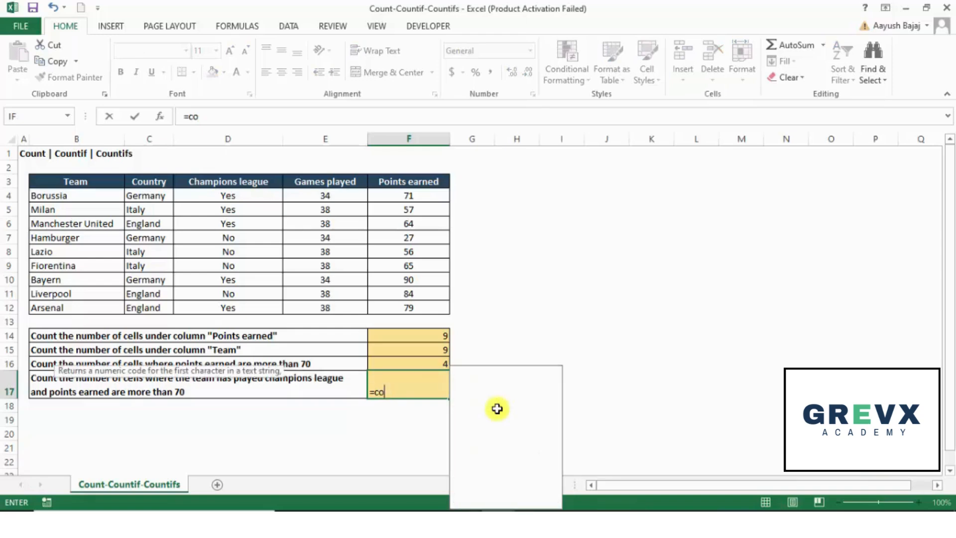
text(untifsa)
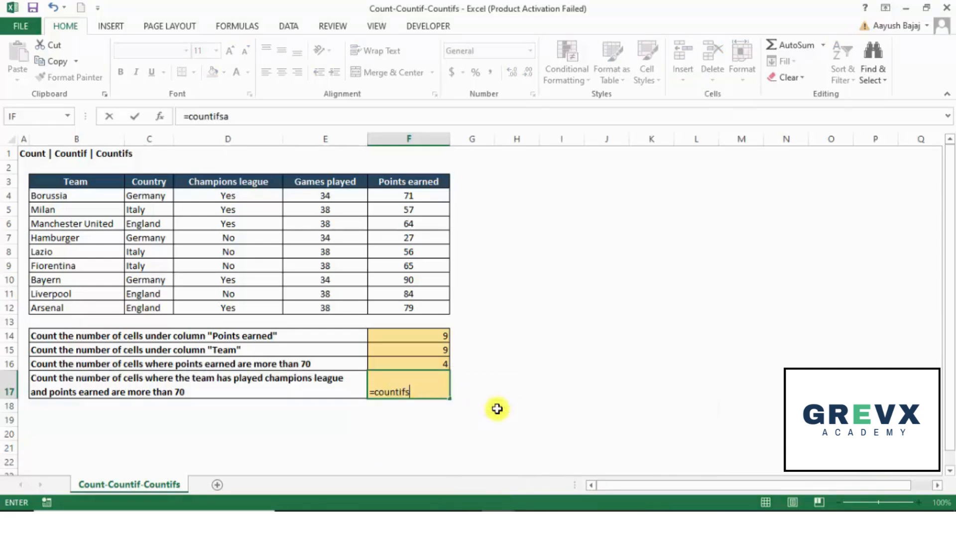
key(BackSpace)
key(Tab)
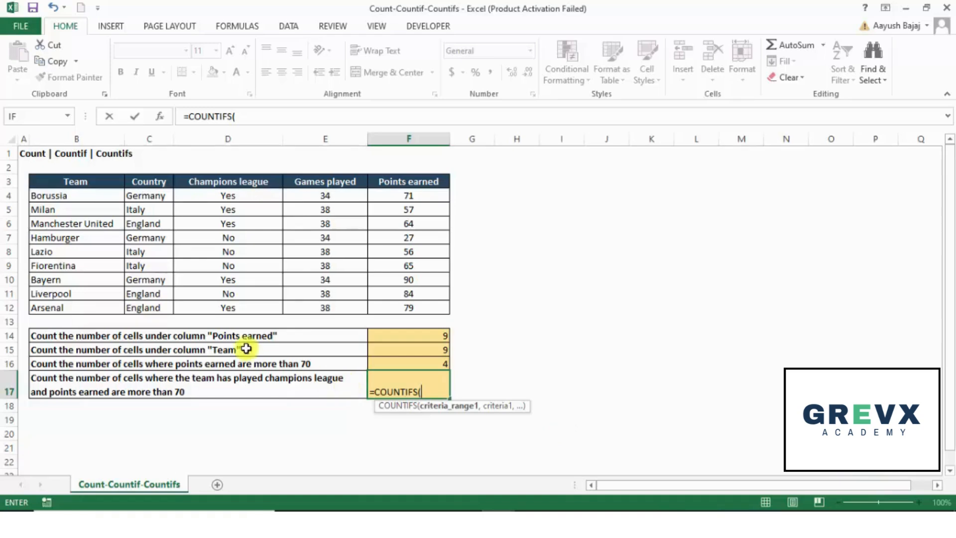
click(229, 196)
key(ctrl+shift+Down)
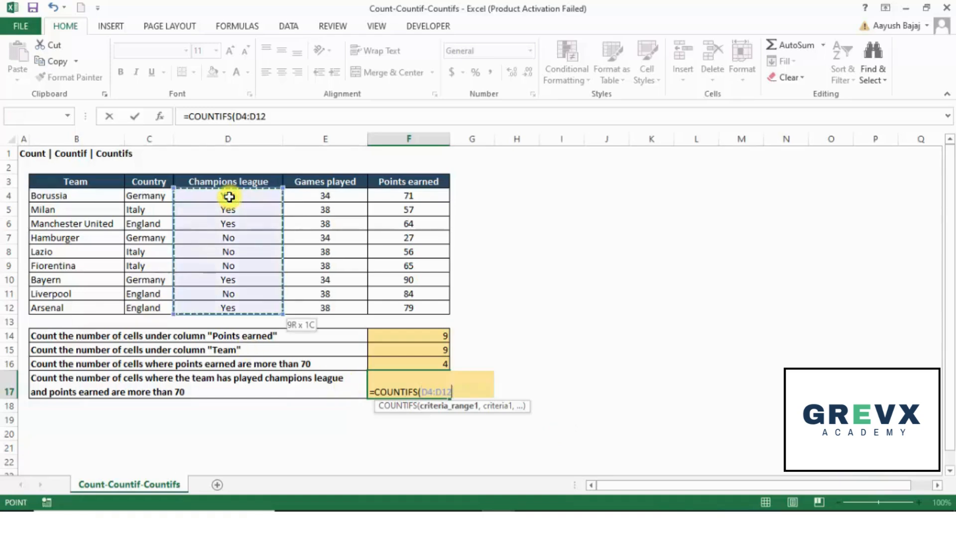
text(,)
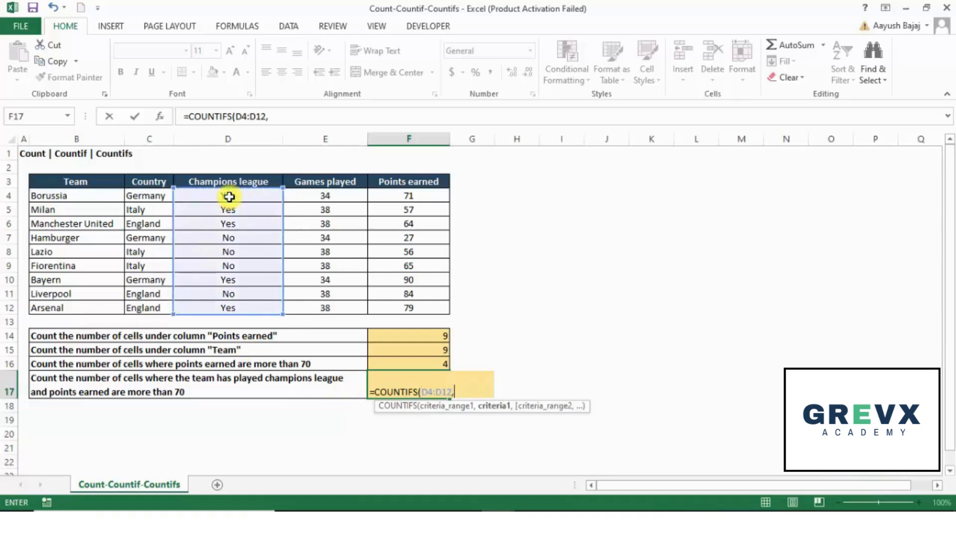
text("Yes")
text(,)
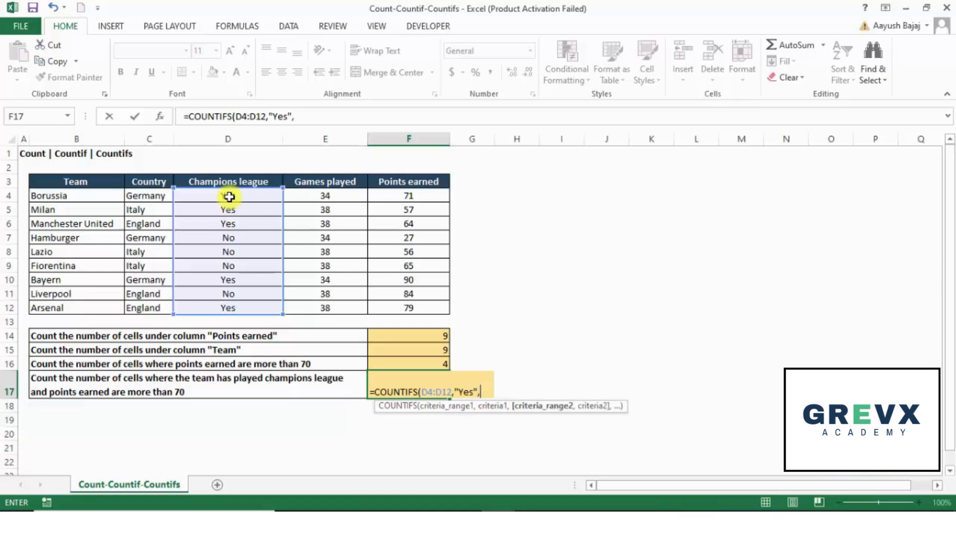
click(404, 189)
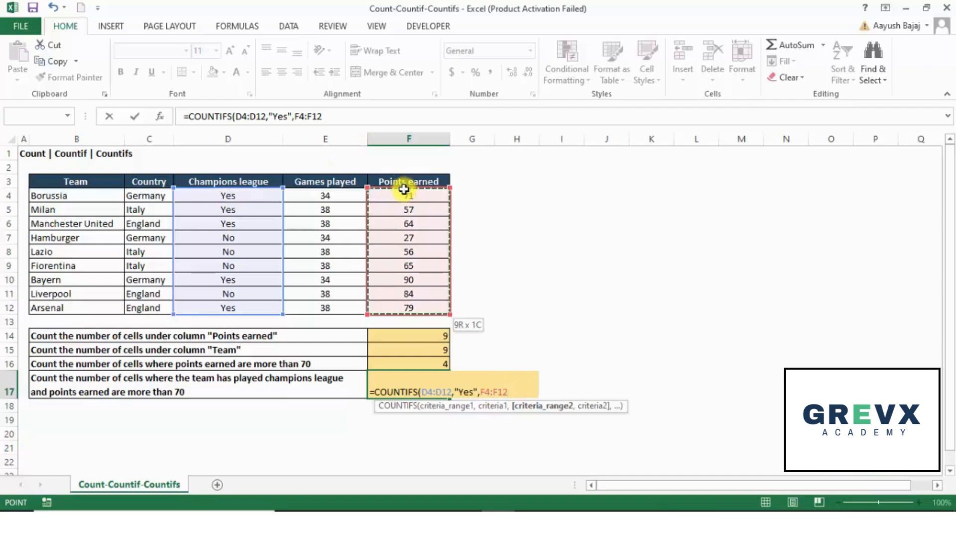
text(,)
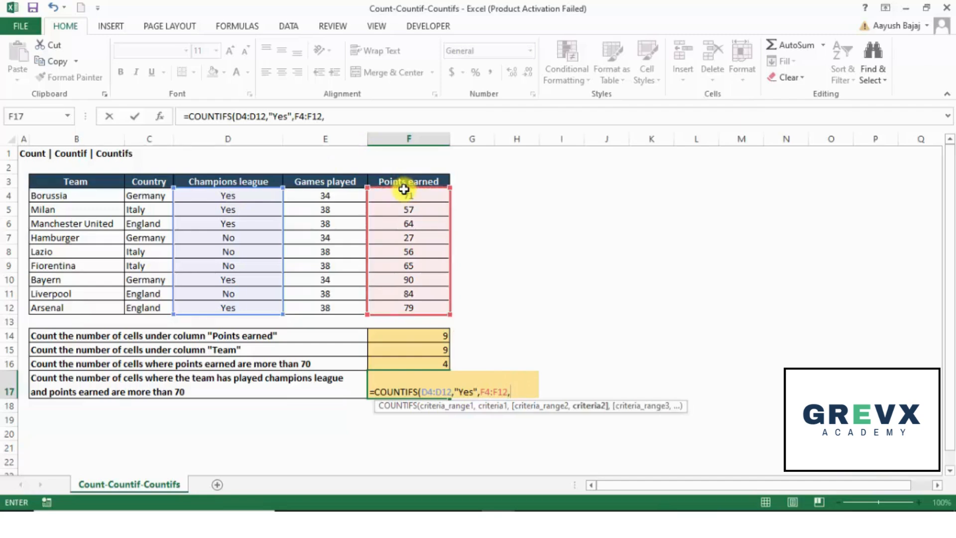
text(">70"))
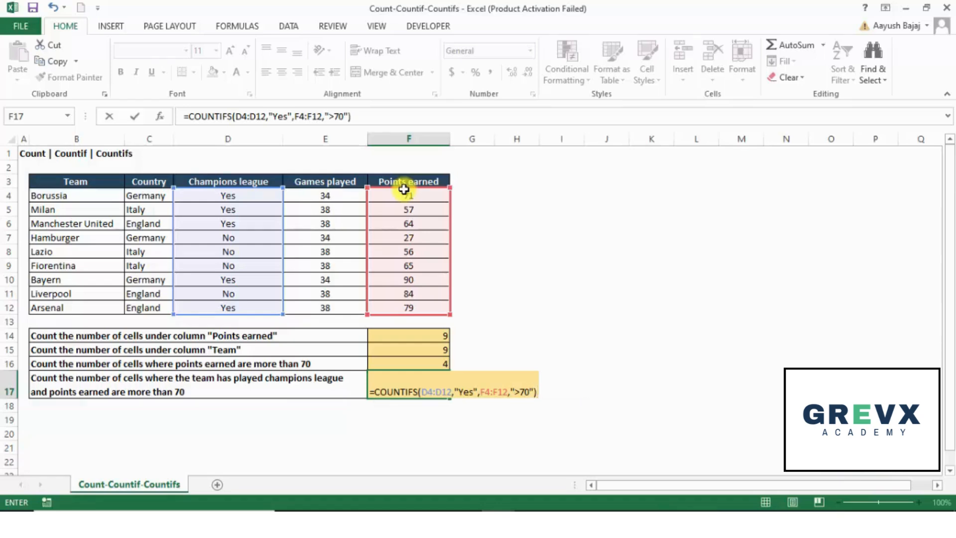
key(Return)
key(Up)
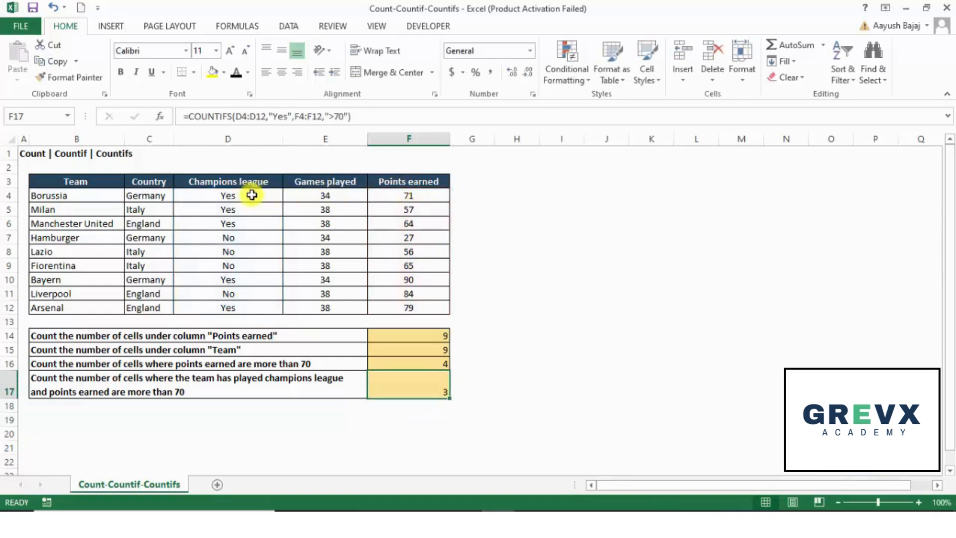
Check the COUNTIFS answer by selecting the matching points cells F4, F10 and F12, and return to the answer cells.
click(387, 195)
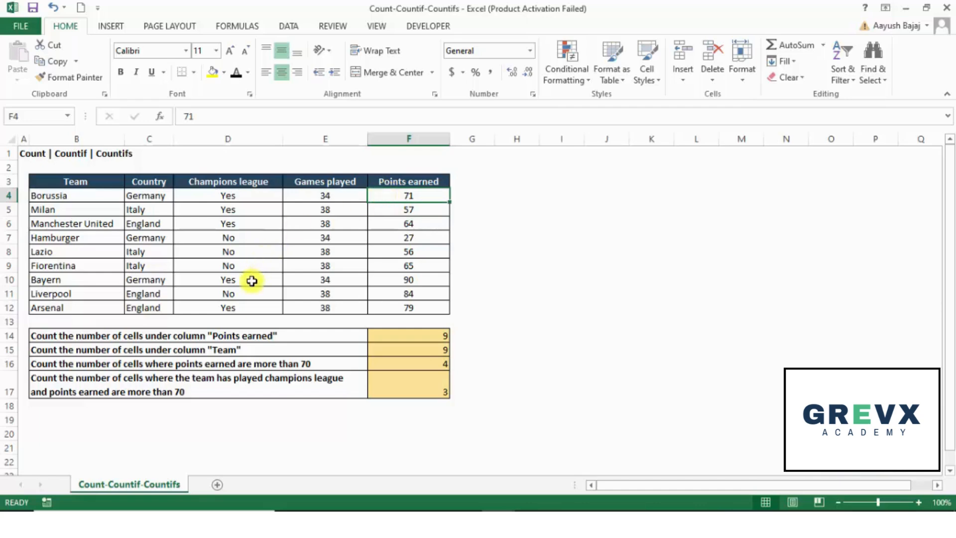
ctrl+click(402, 279)
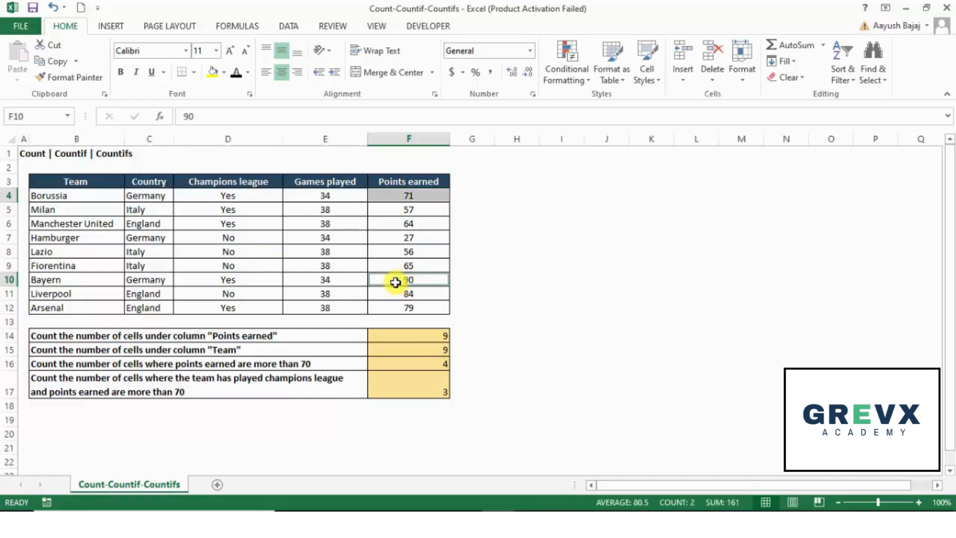
ctrl+click(393, 309)
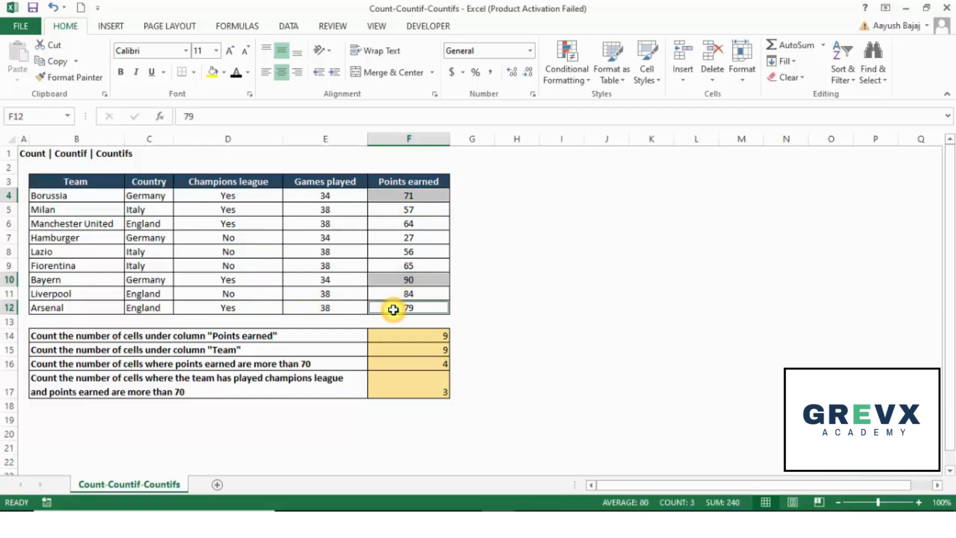
key(Down)
key(Down)
key(Down)
key(Down)
key(Down)
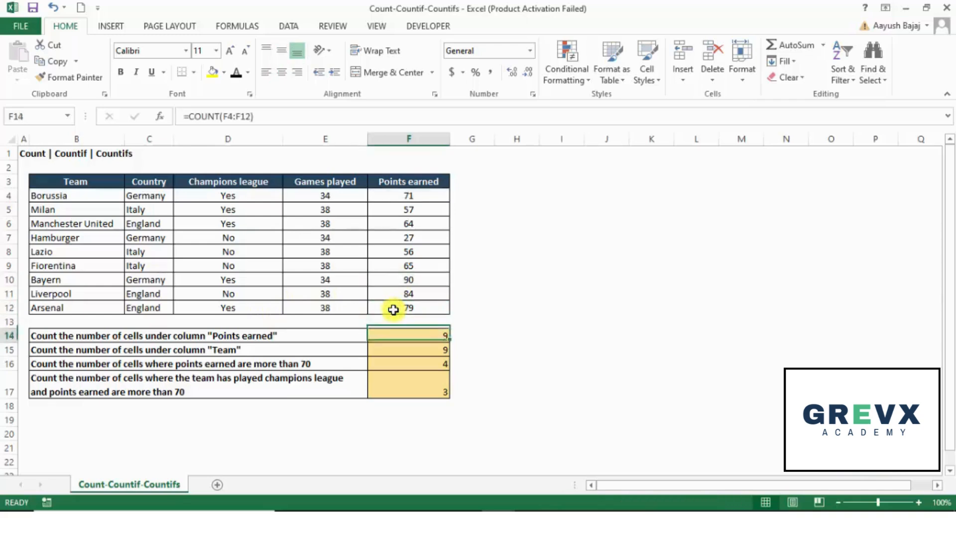